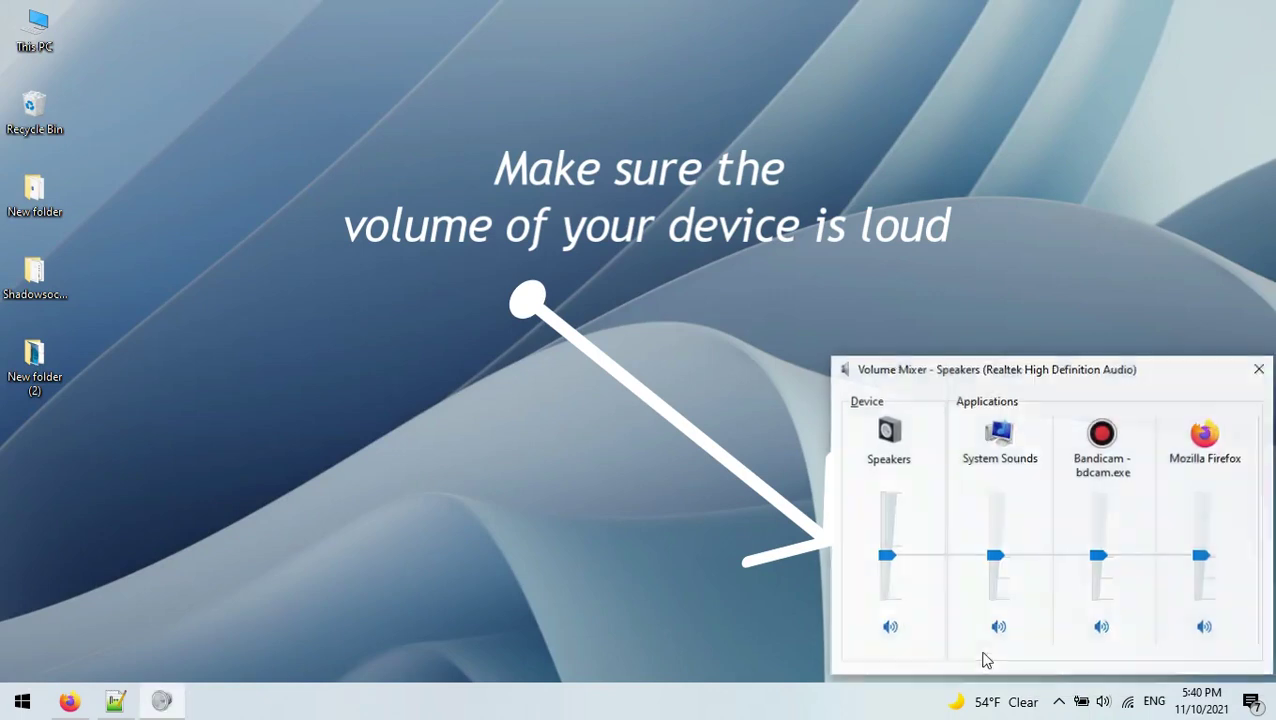
# Raise the System Sounds volume to about 52 and adjust the Speakers volume in the Volume Mixer
pyautogui.click(998, 627)
pyautogui.moveTo(997, 553); pyautogui.dragTo(998, 549)
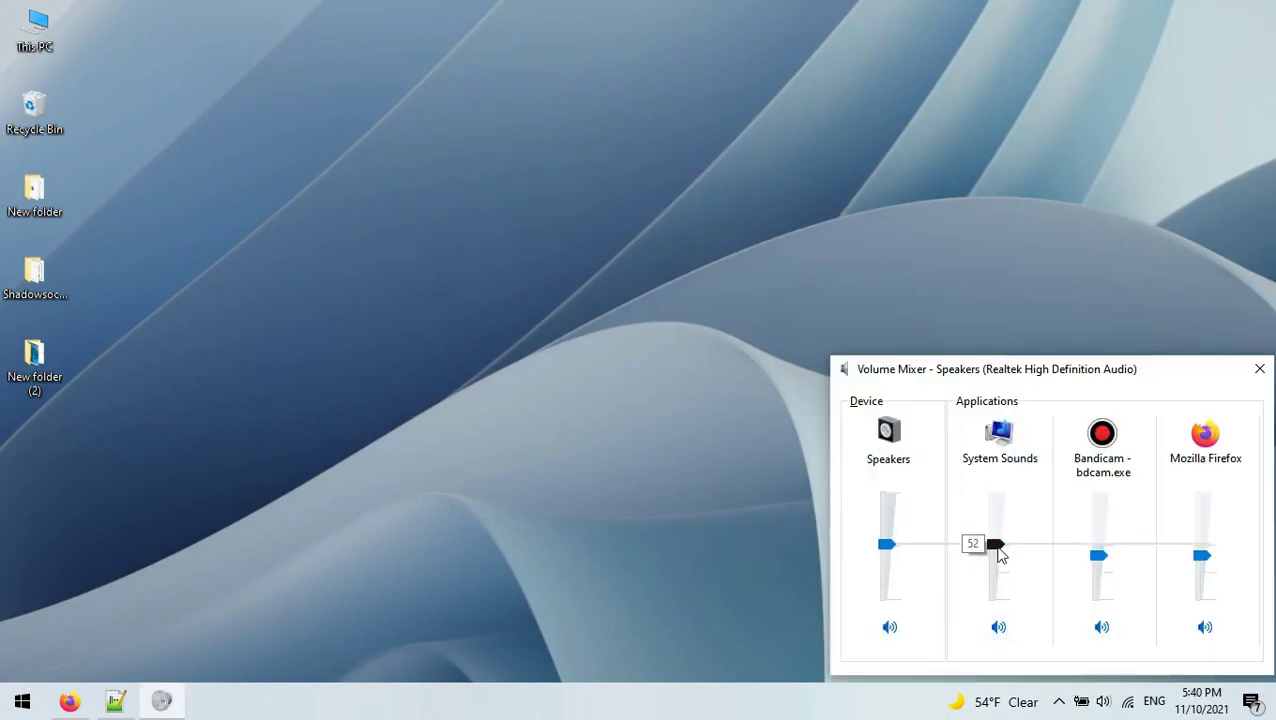
pyautogui.moveTo(873, 559)
pyautogui.mouseDown()
pyautogui.moveTo(877, 625)
pyautogui.moveTo(884, 553)
pyautogui.mouseUp()
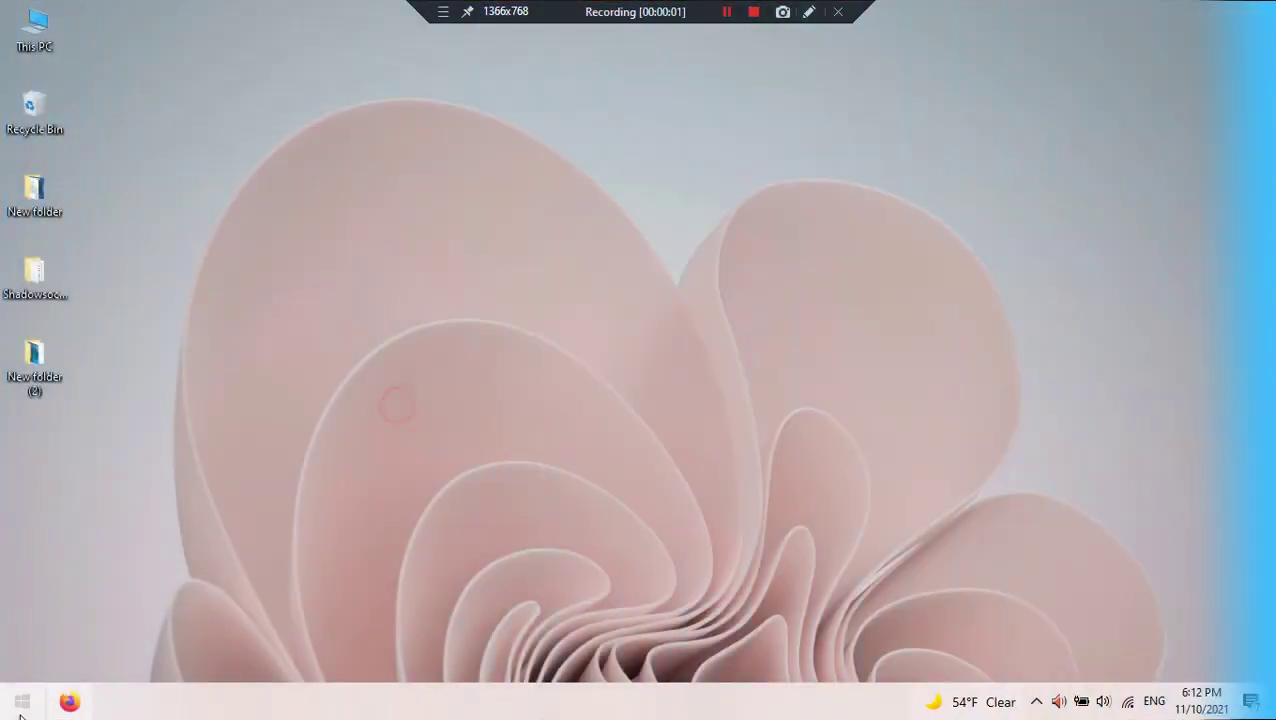
# Open the Manage sound devices page from the System sound options in Windows Settings
pyautogui.click(22, 702)
pyautogui.click(40, 628)
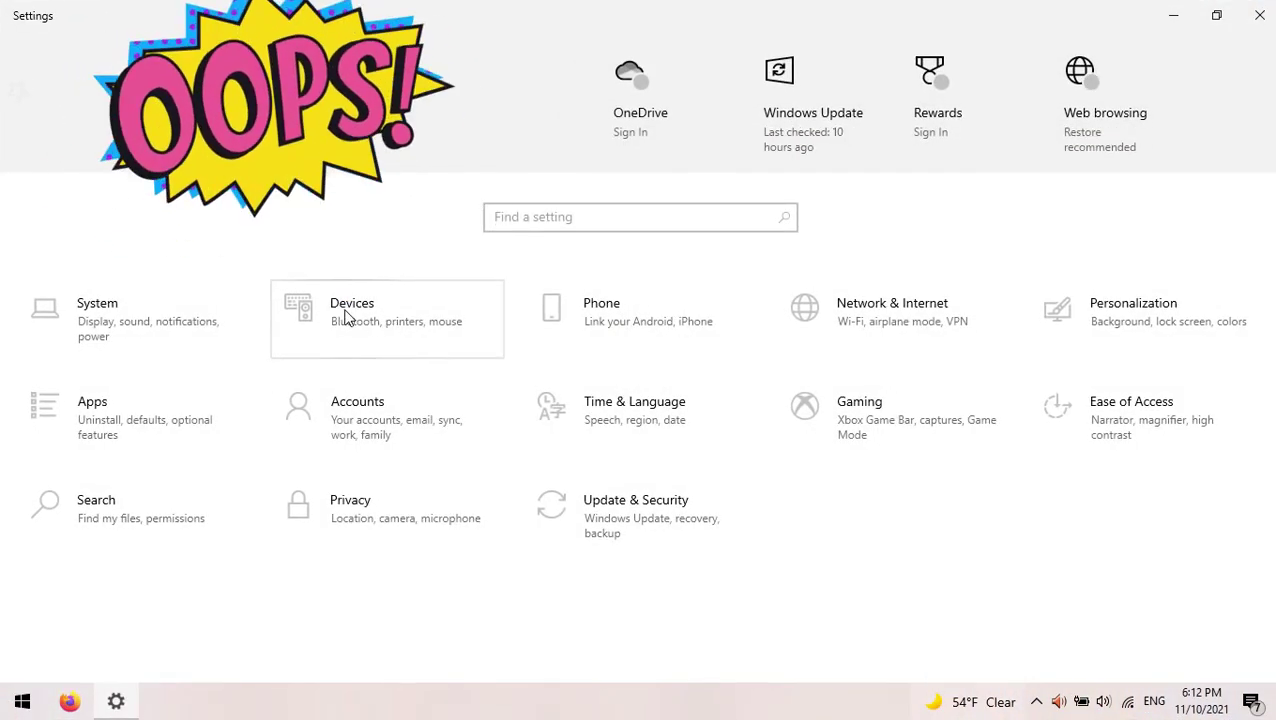
pyautogui.click(236, 326)
pyautogui.click(81, 260)
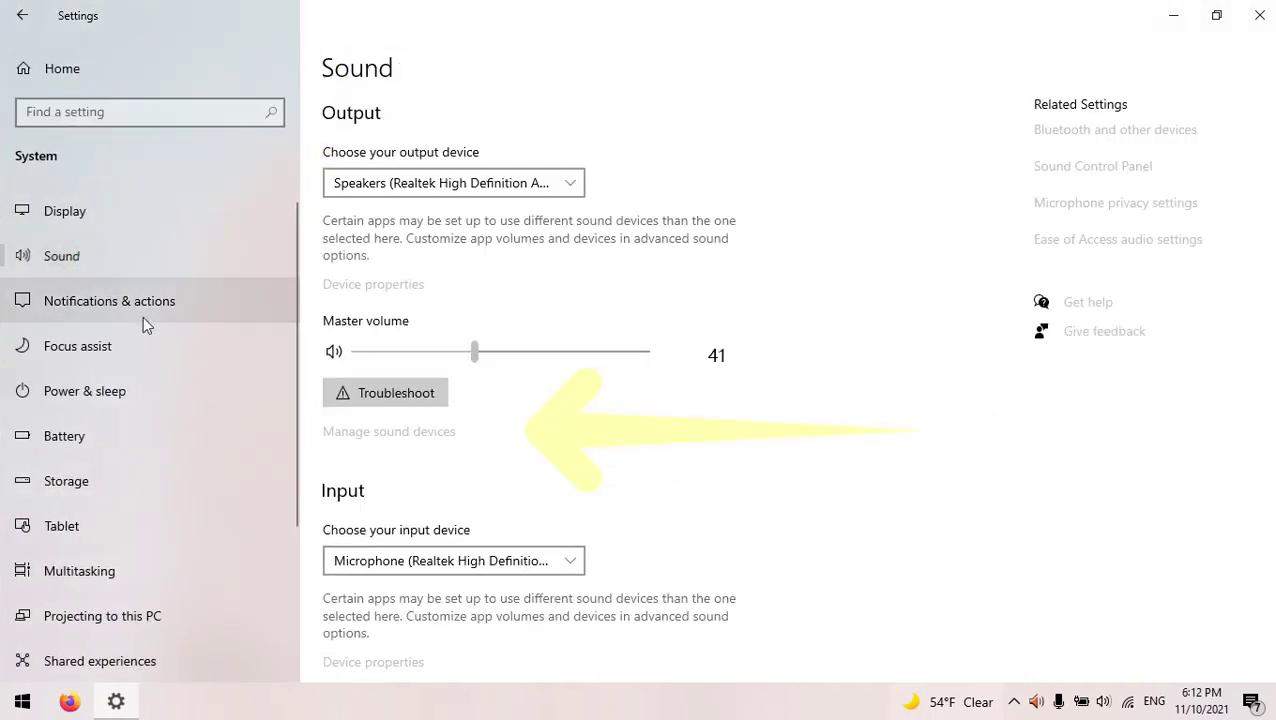
pyautogui.click(406, 430)
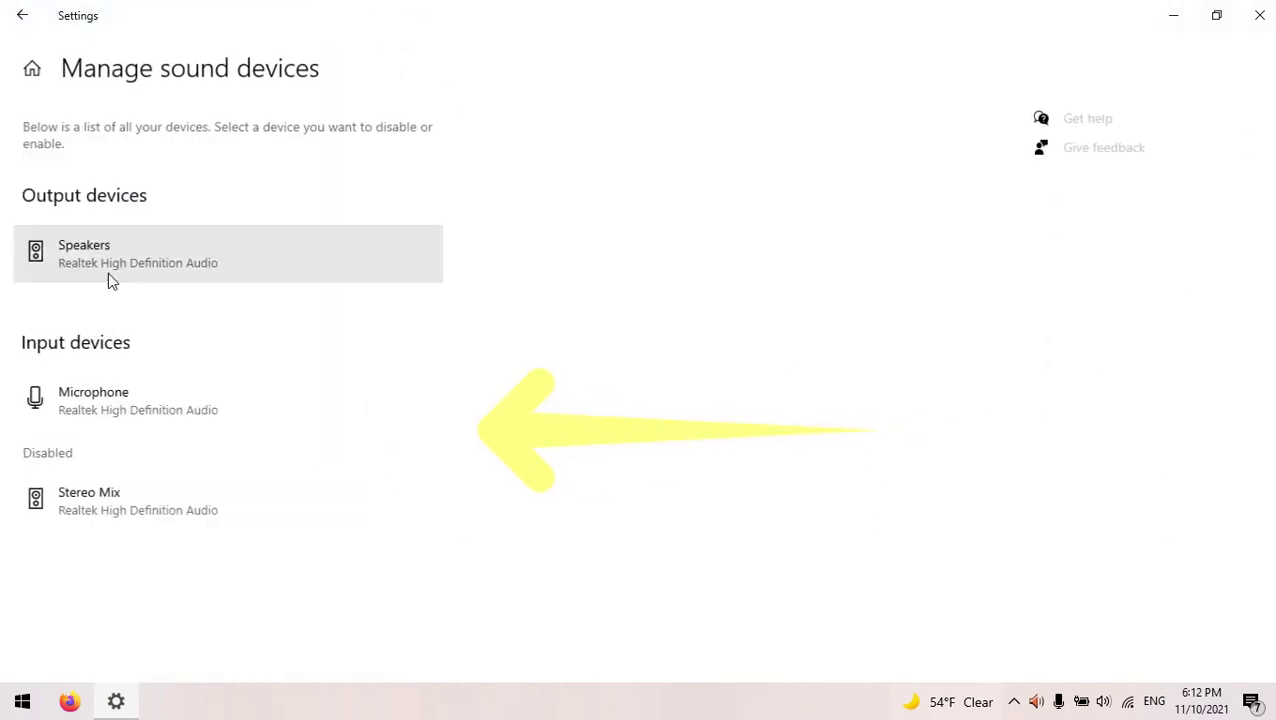
# Show the options of the Speakers output device and the Microphone input device to check their status, and close Settings
pyautogui.click(140, 262)
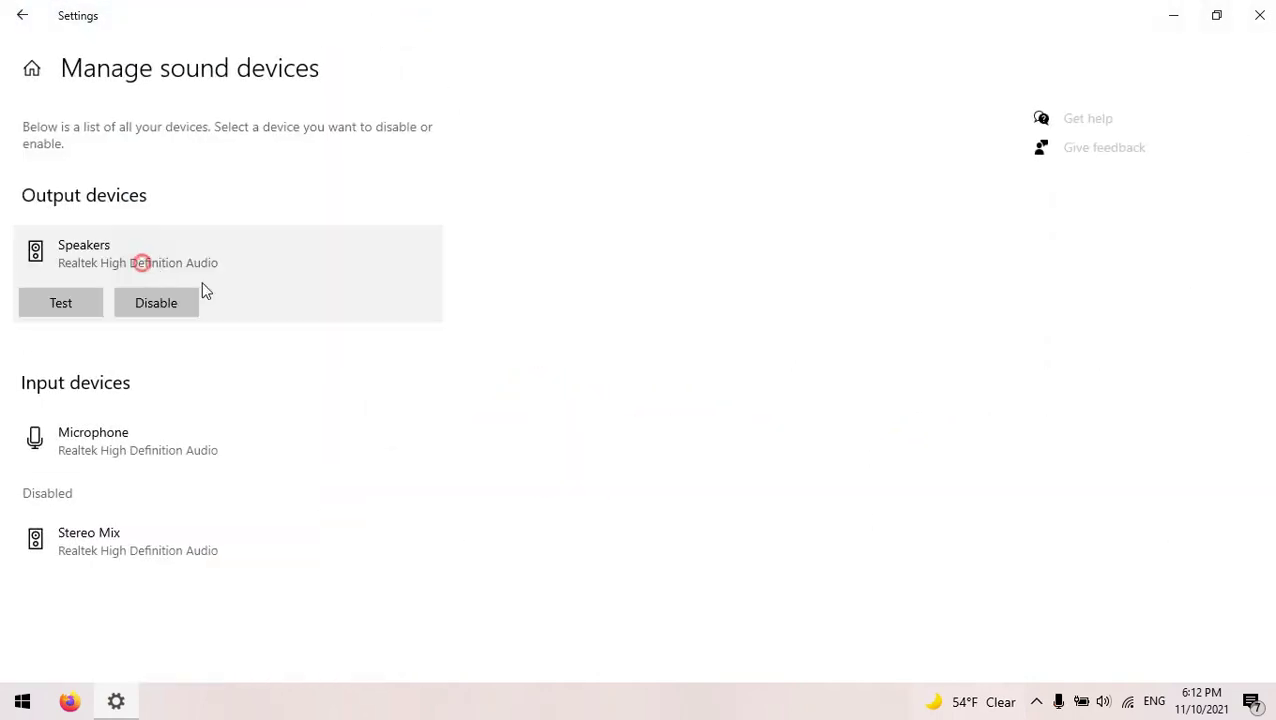
pyautogui.click(91, 447)
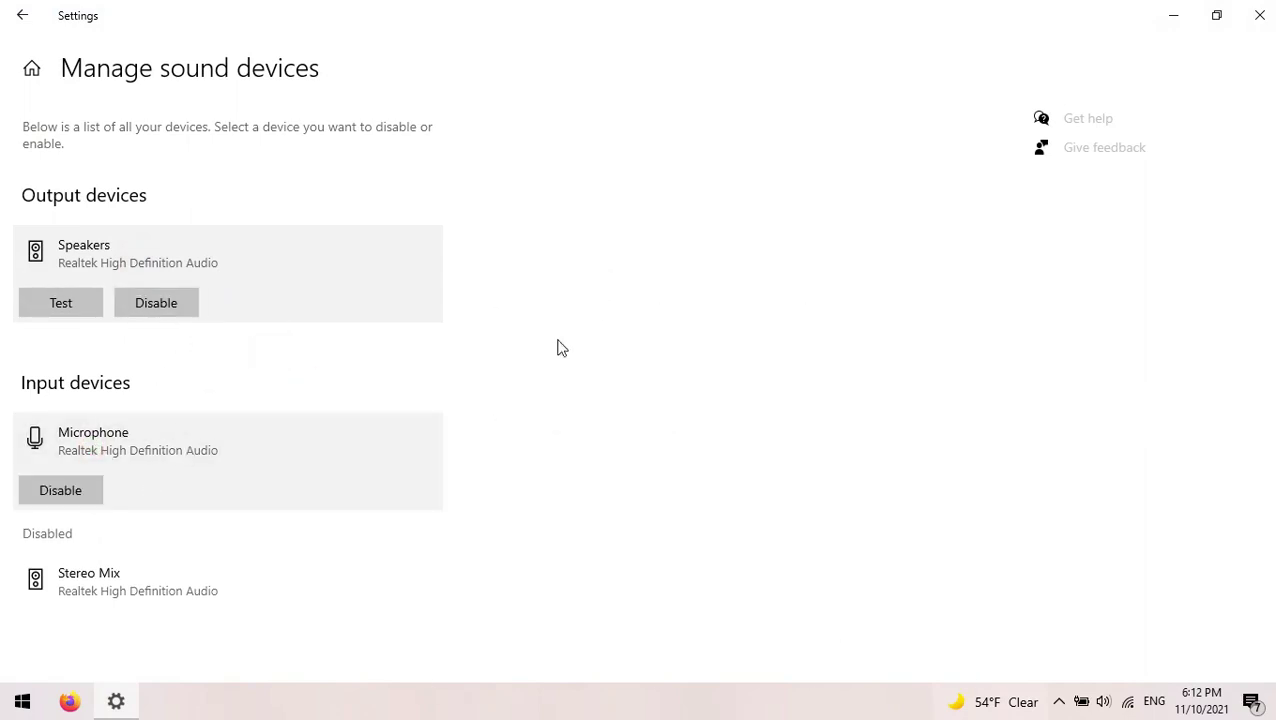
pyautogui.click(1260, 15)
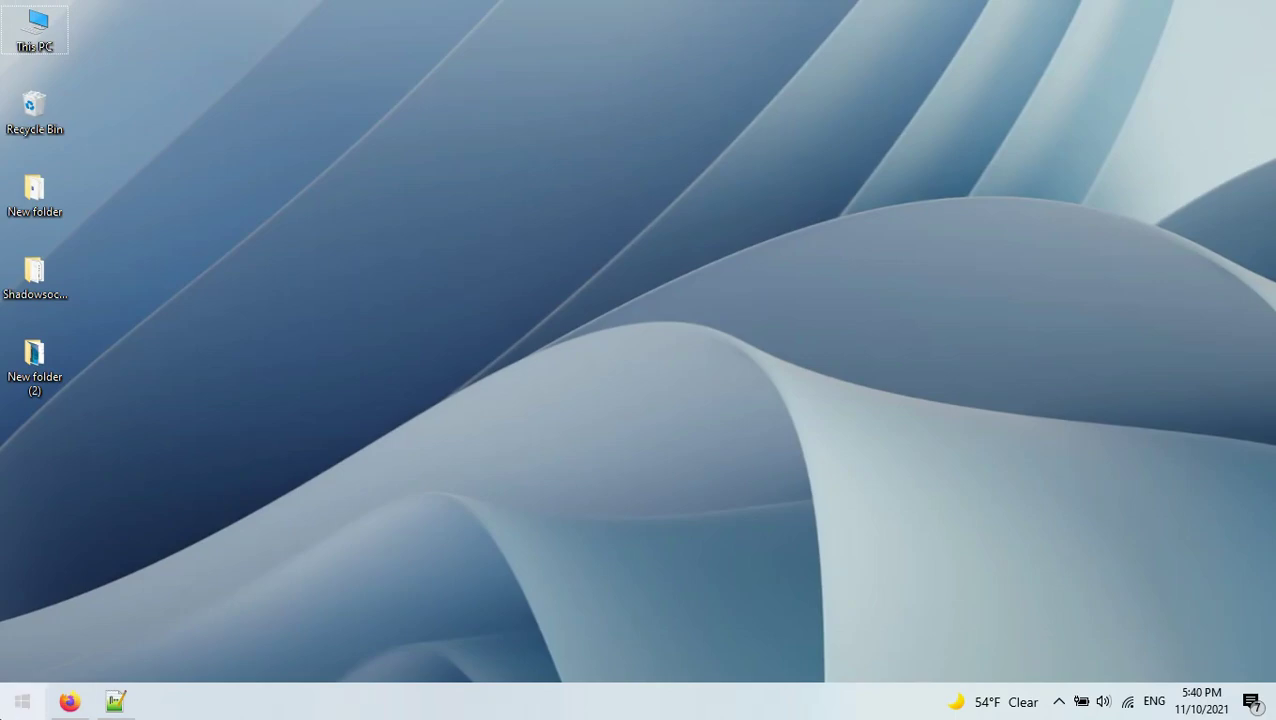
# Open Device Manager through a Windows search and maximize its window
pyautogui.click(22, 701)
pyautogui.write('de')
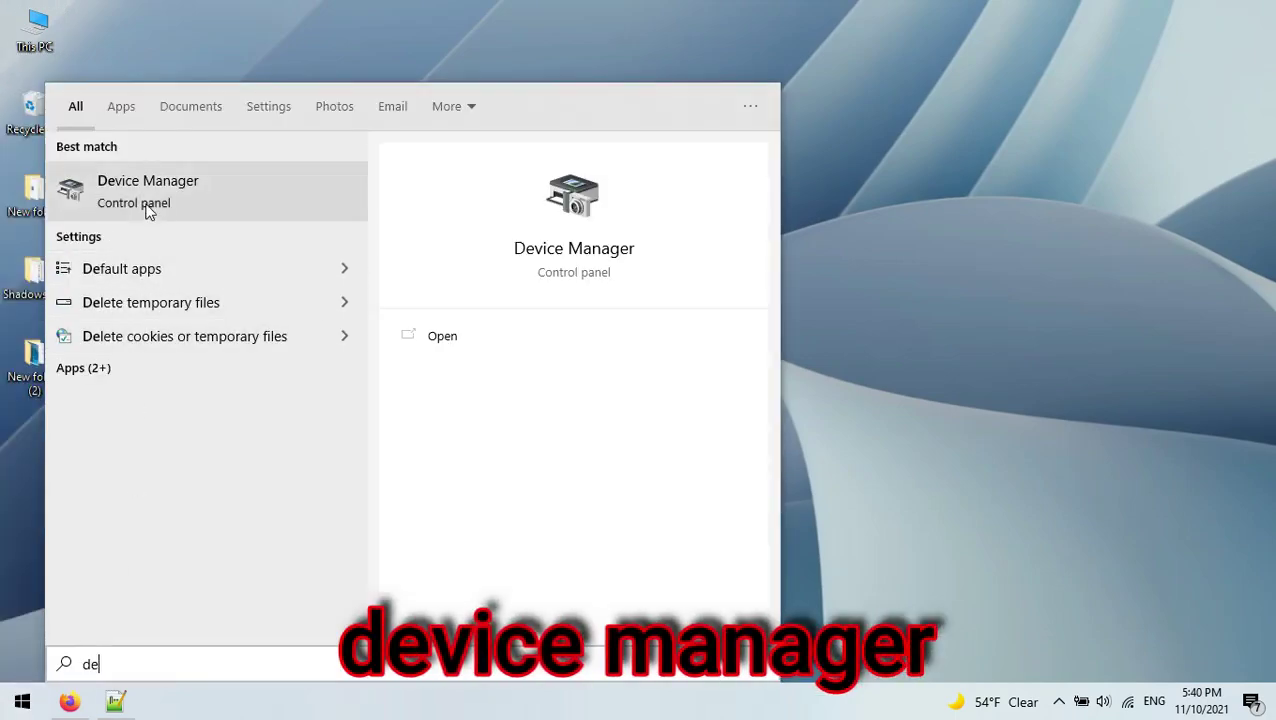
pyautogui.click(153, 190)
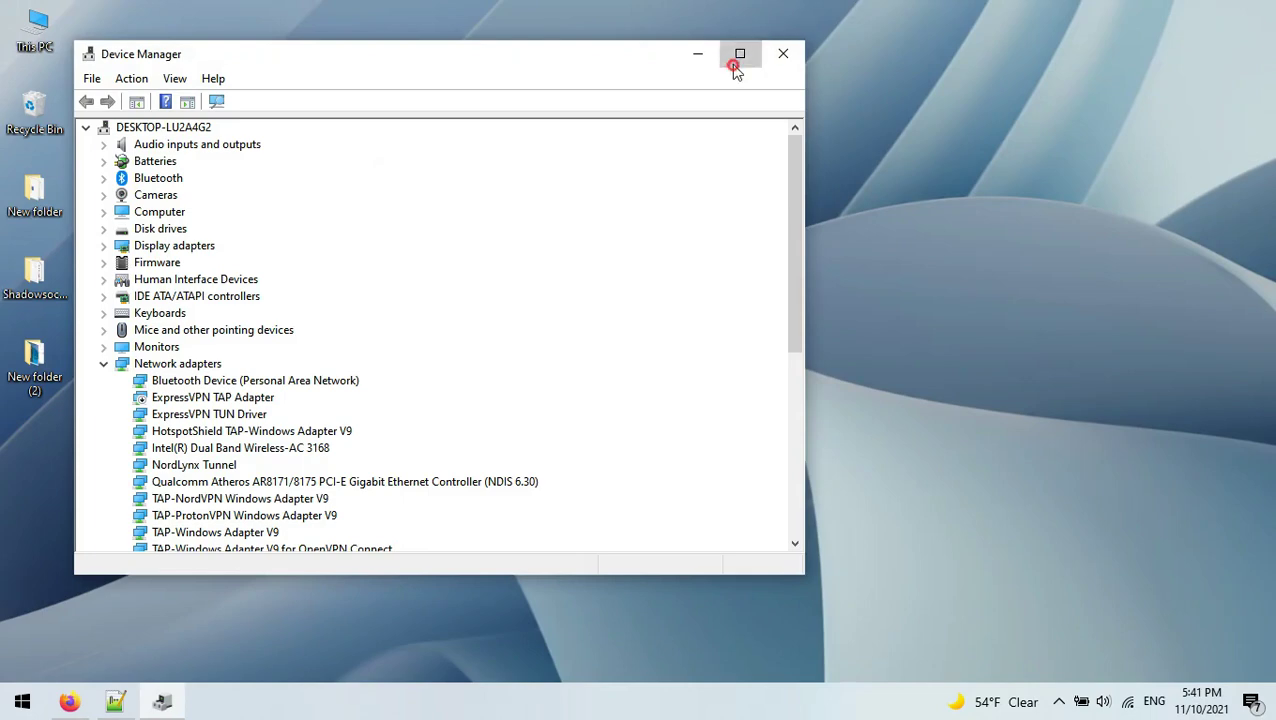
pyautogui.click(738, 56)
# Collapse the Network adapters category and expand Sound, video and game controllers
pyautogui.click(29, 318)
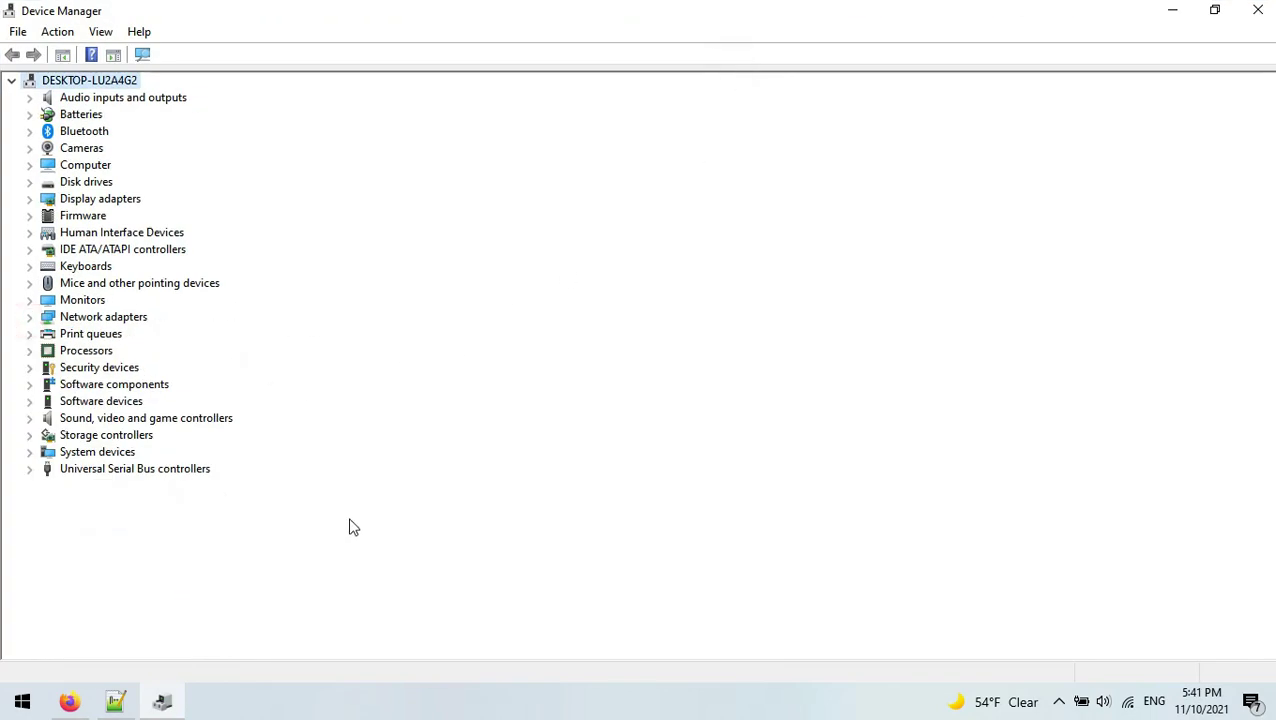
pyautogui.click(53, 419)
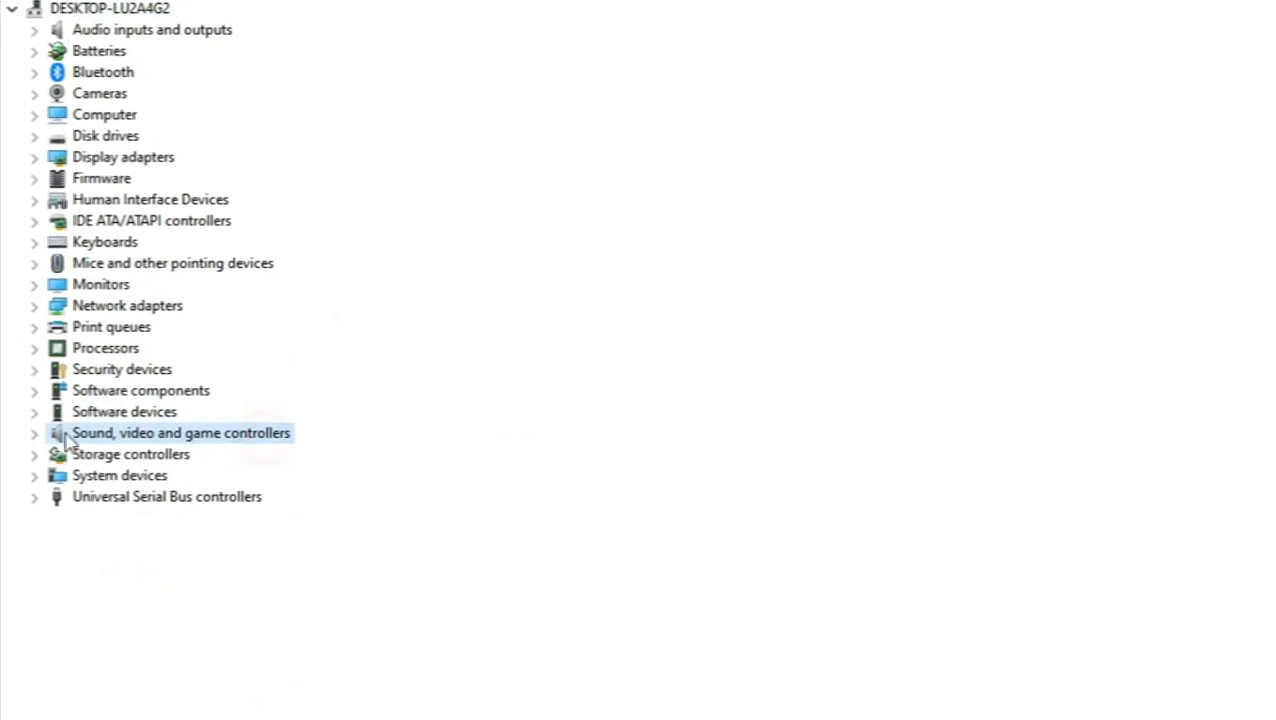
pyautogui.click(34, 434)
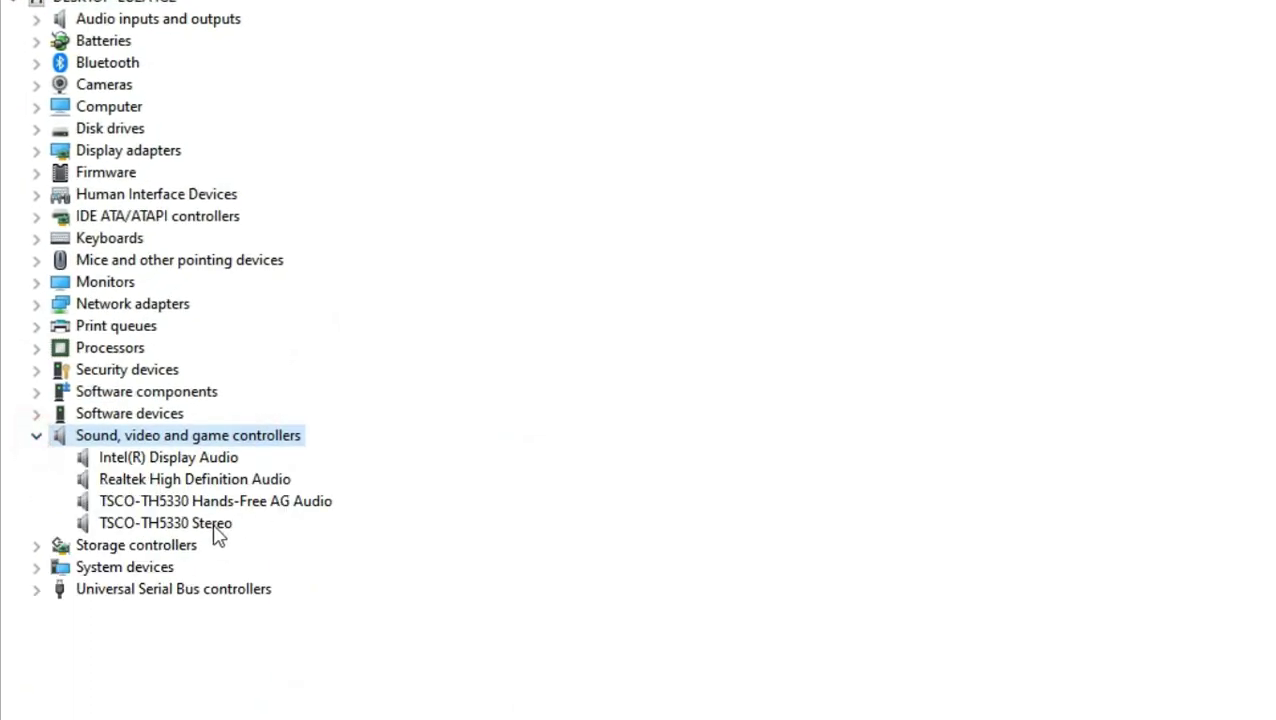
# Run an automatic driver search for Realtek High Definition Audio and close the update wizard
pyautogui.click(135, 522)
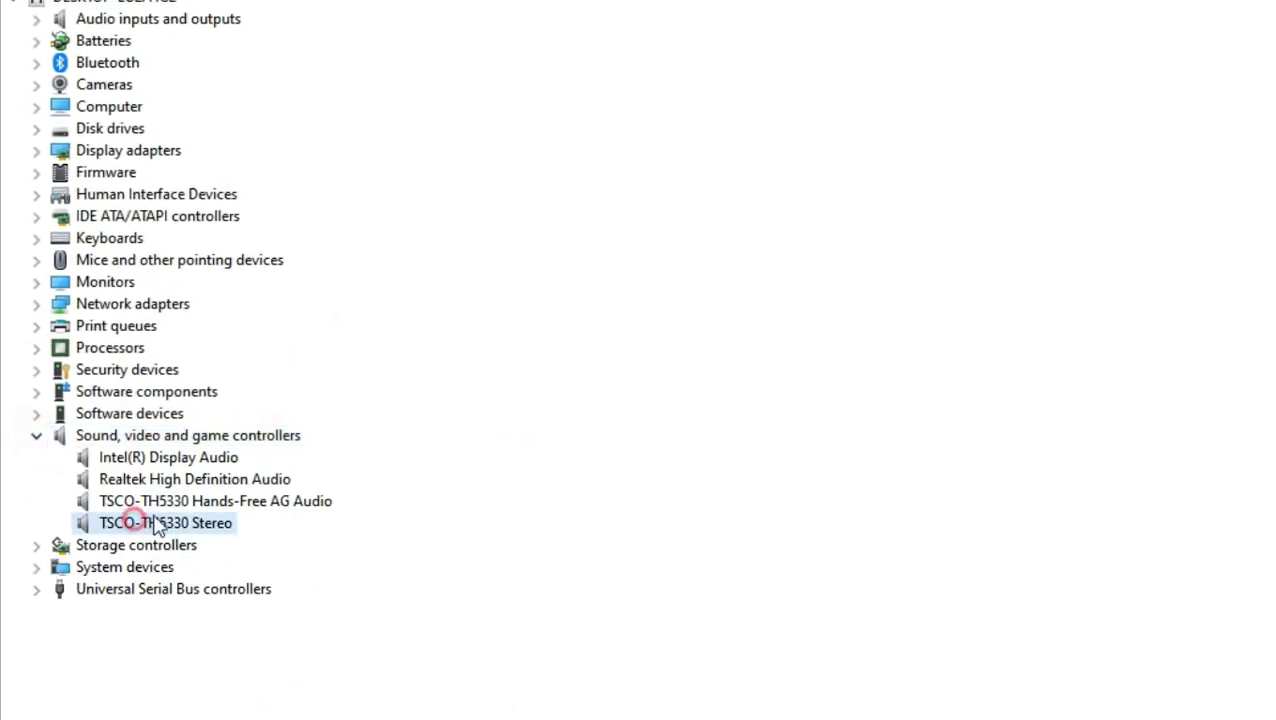
pyautogui.click(133, 457)
pyautogui.click(243, 483)
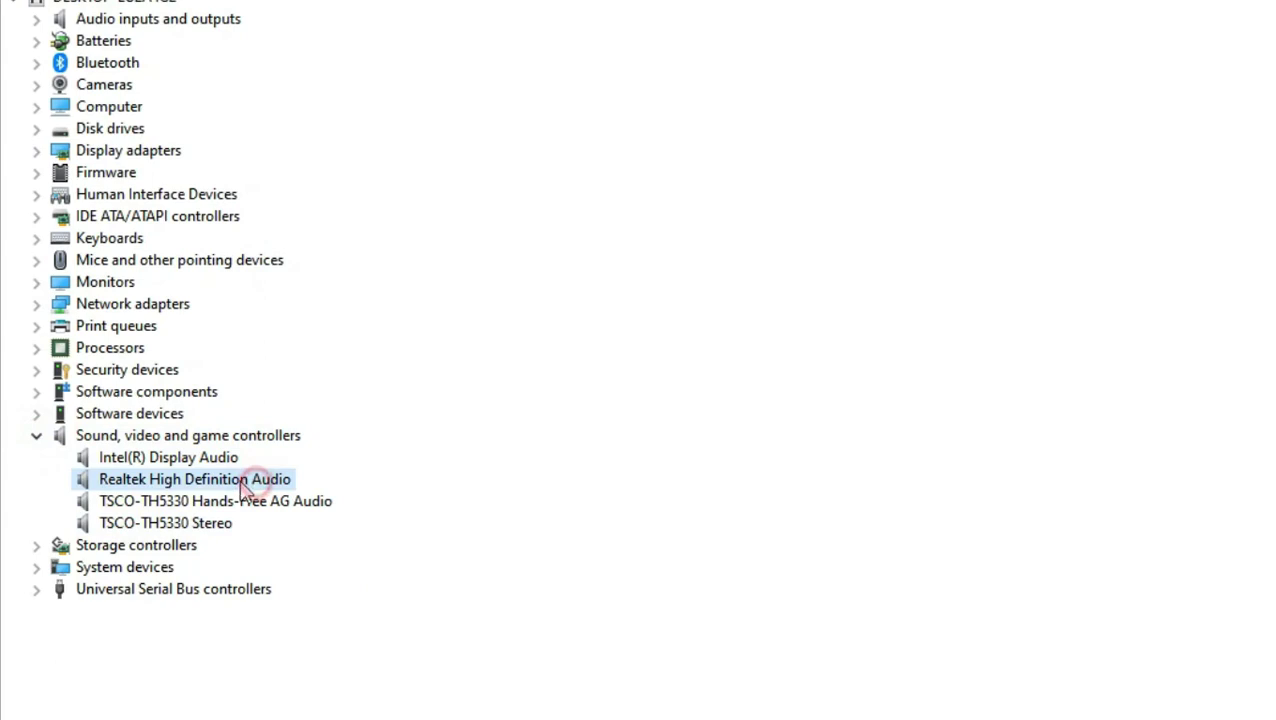
pyautogui.click(137, 458)
pyautogui.click(194, 478)
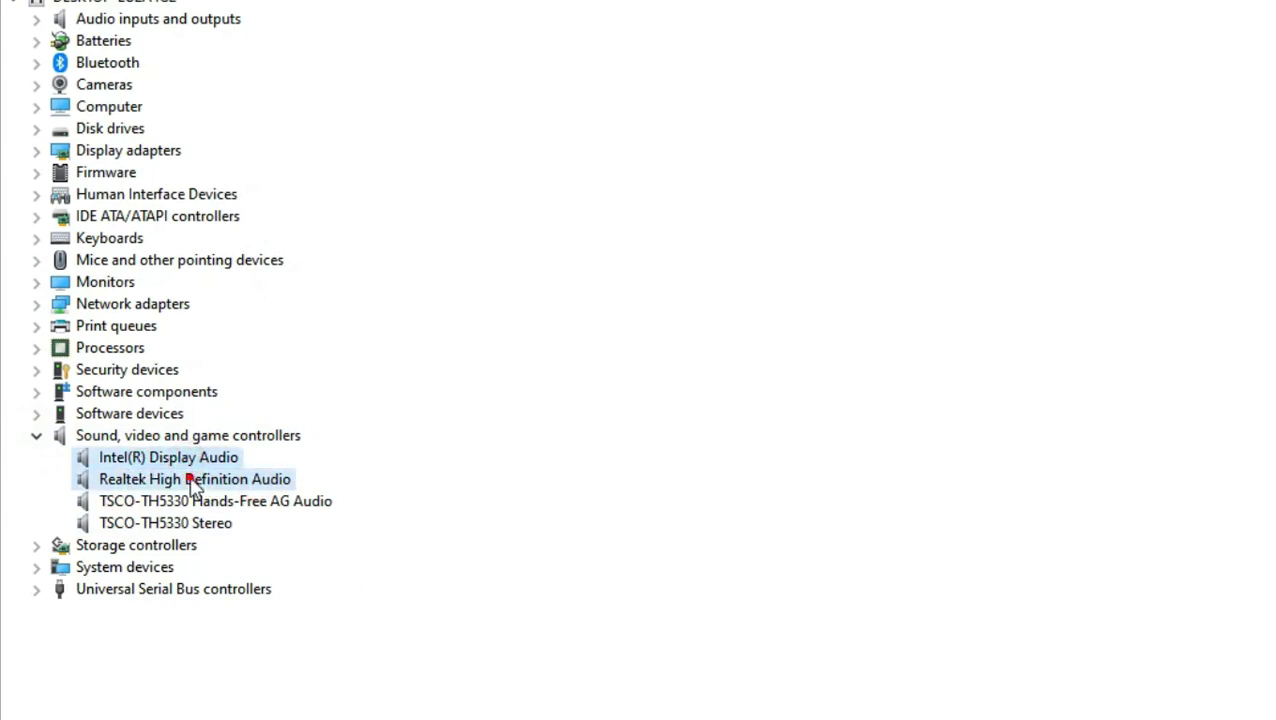
pyautogui.click(192, 480)
pyautogui.rightClick(192, 480)
pyautogui.click(250, 500)
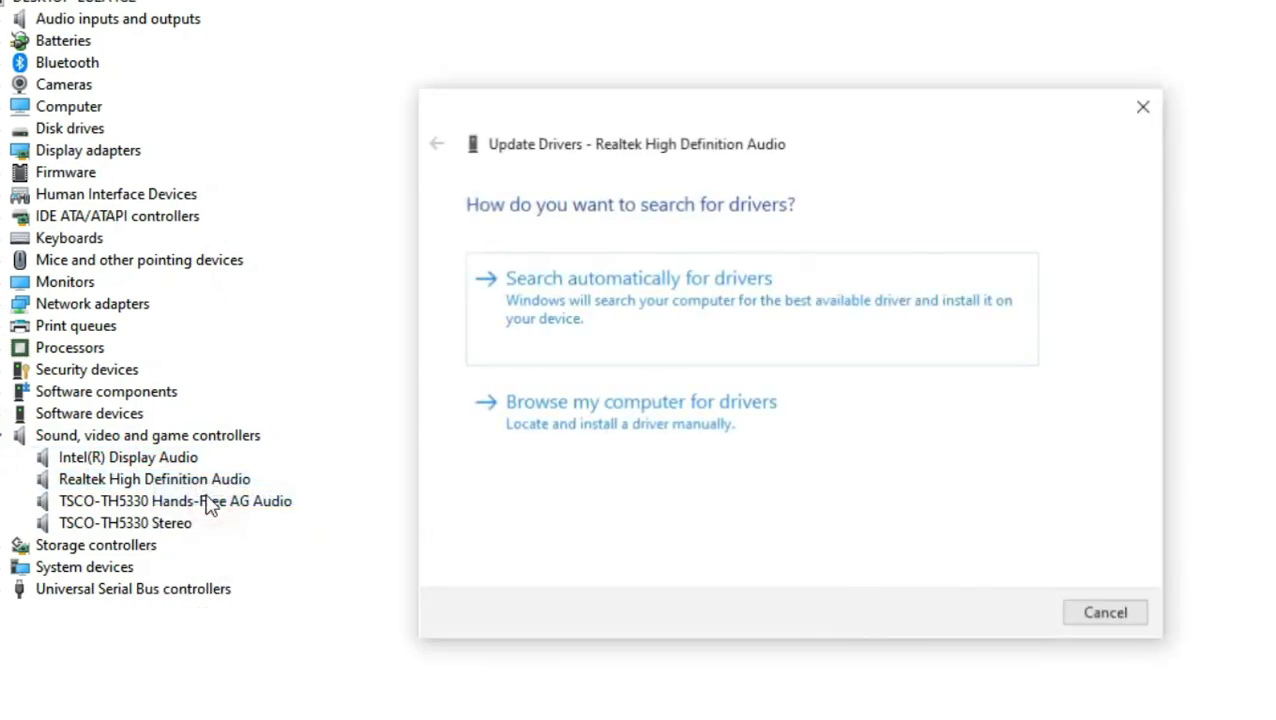
pyautogui.click(277, 332)
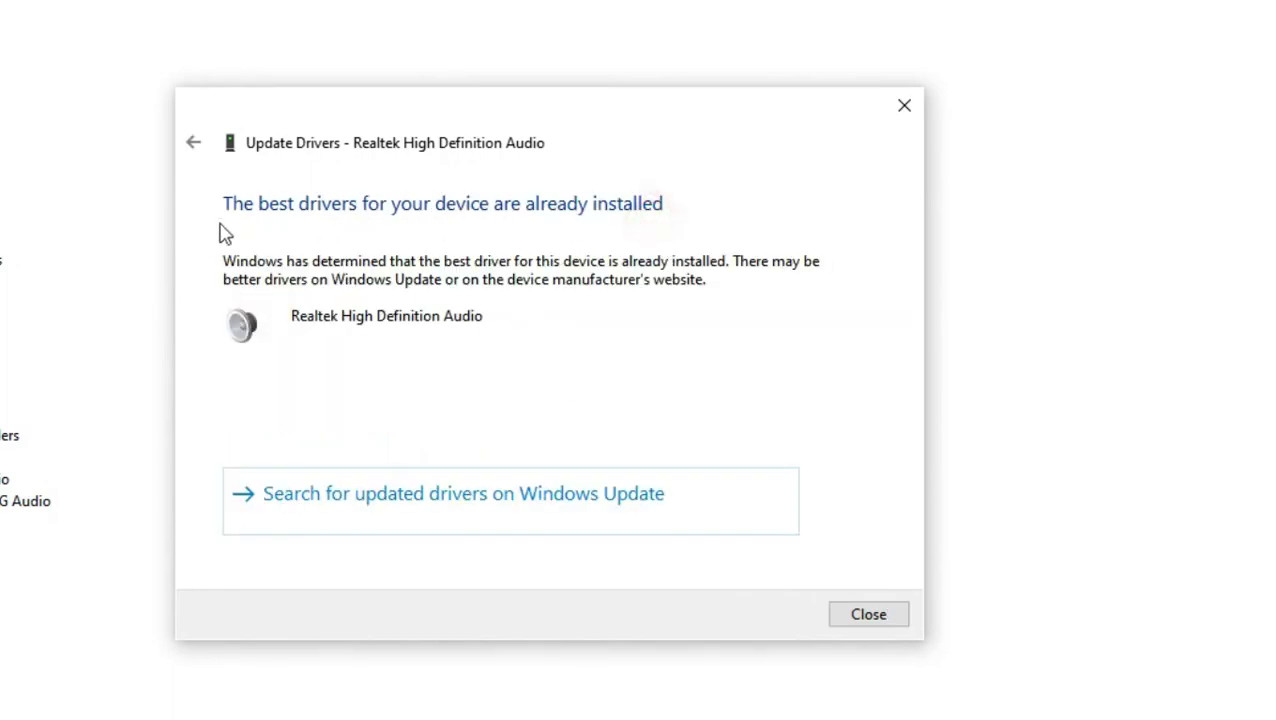
pyautogui.click(850, 622)
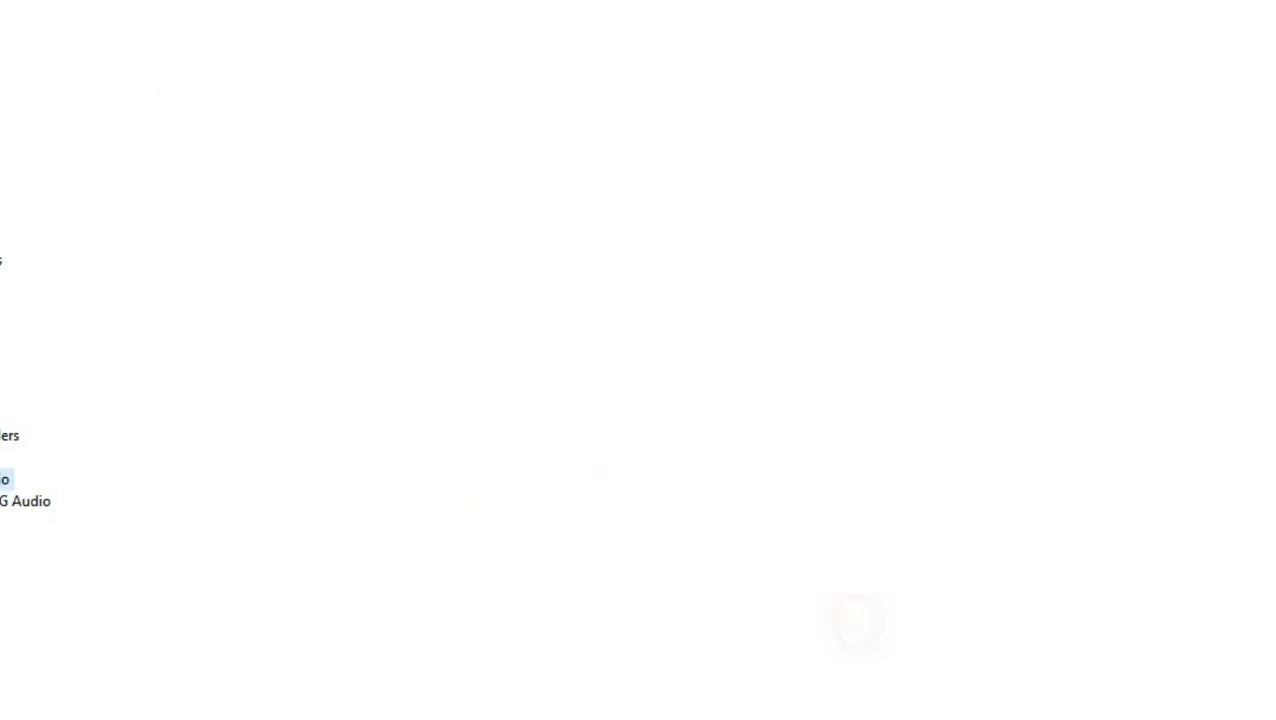
# Install the Realtek High Definition Audio driver version 6.0.8899.1 [2/18/2020] from the list of drivers available on the computer
pyautogui.rightClick(162, 482)
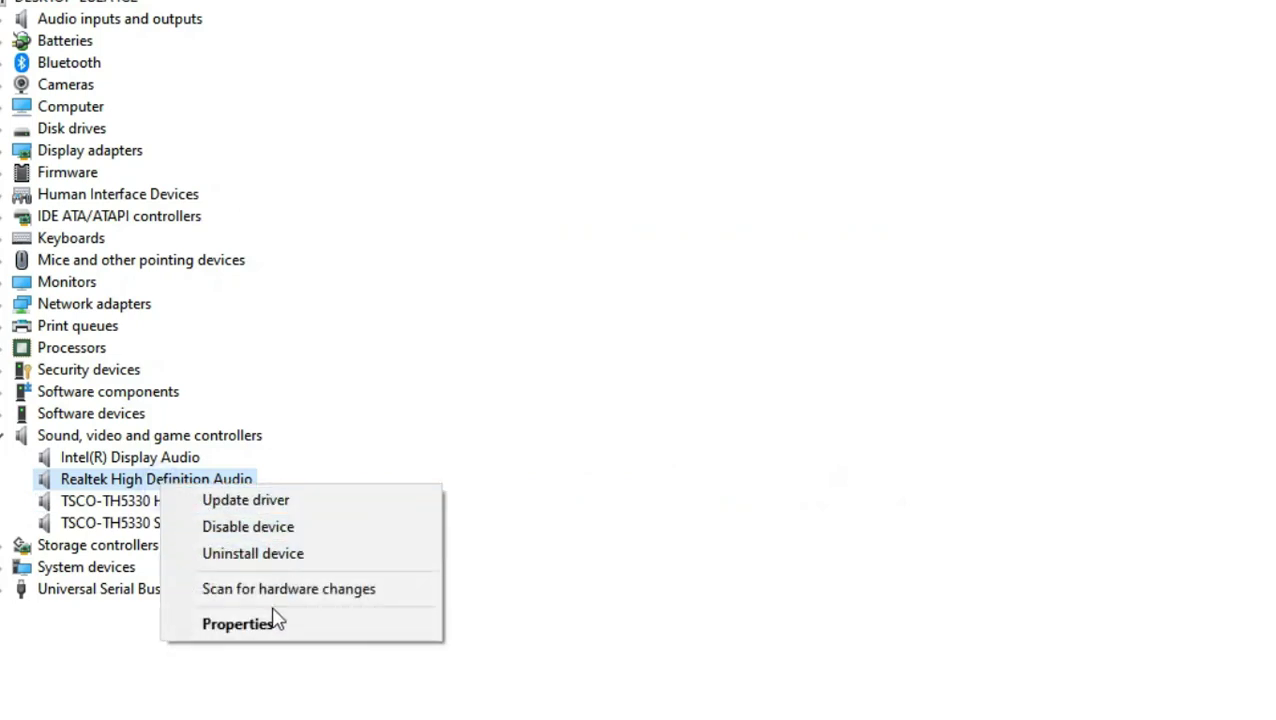
pyautogui.click(262, 500)
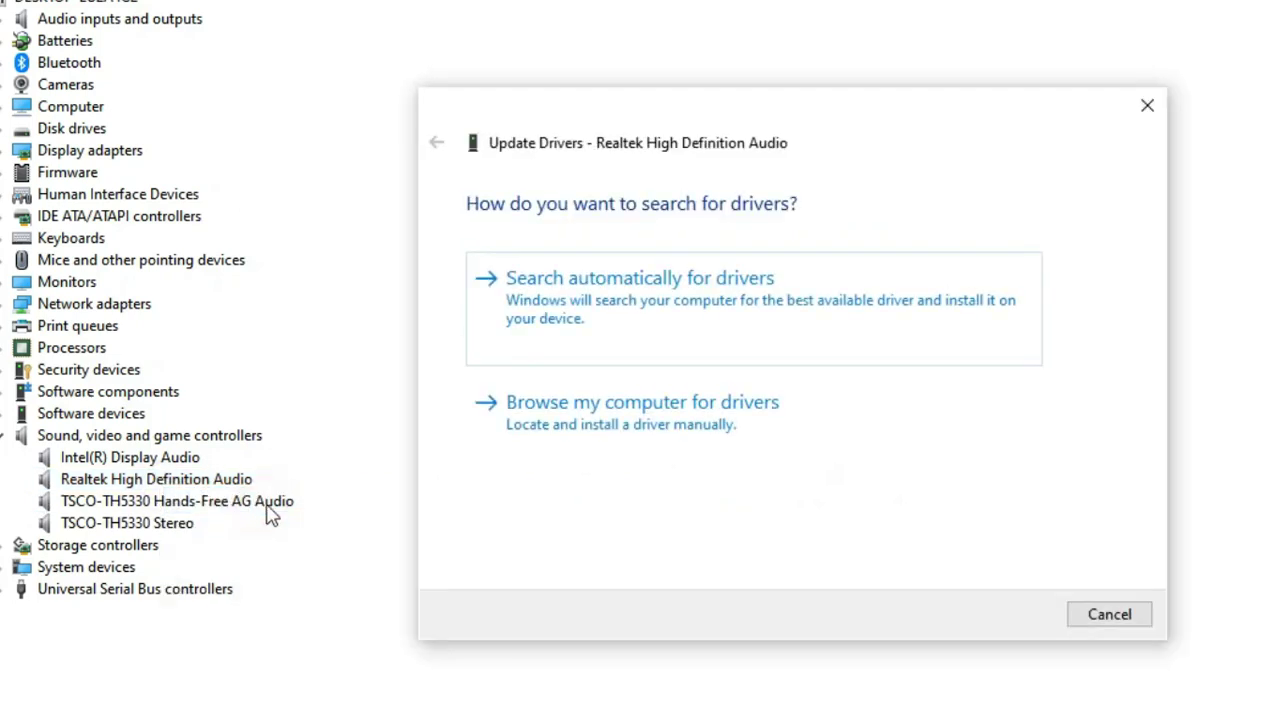
pyautogui.click(630, 410)
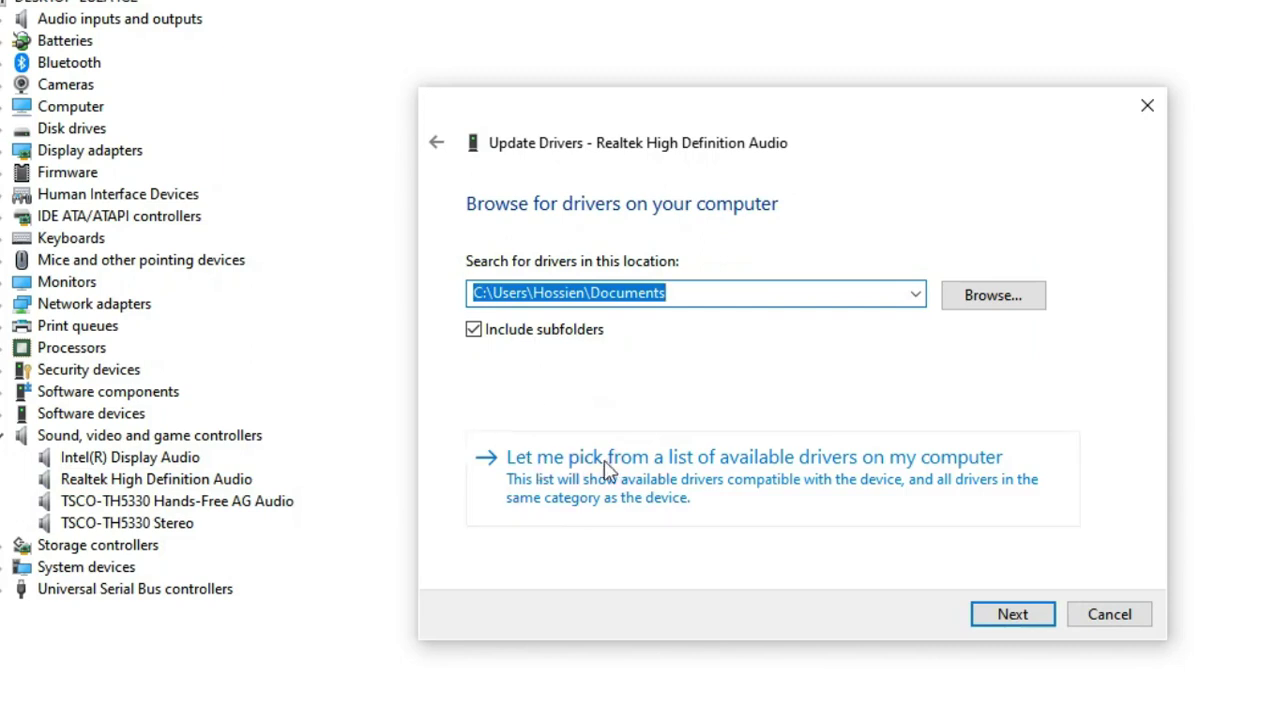
pyautogui.click(555, 470)
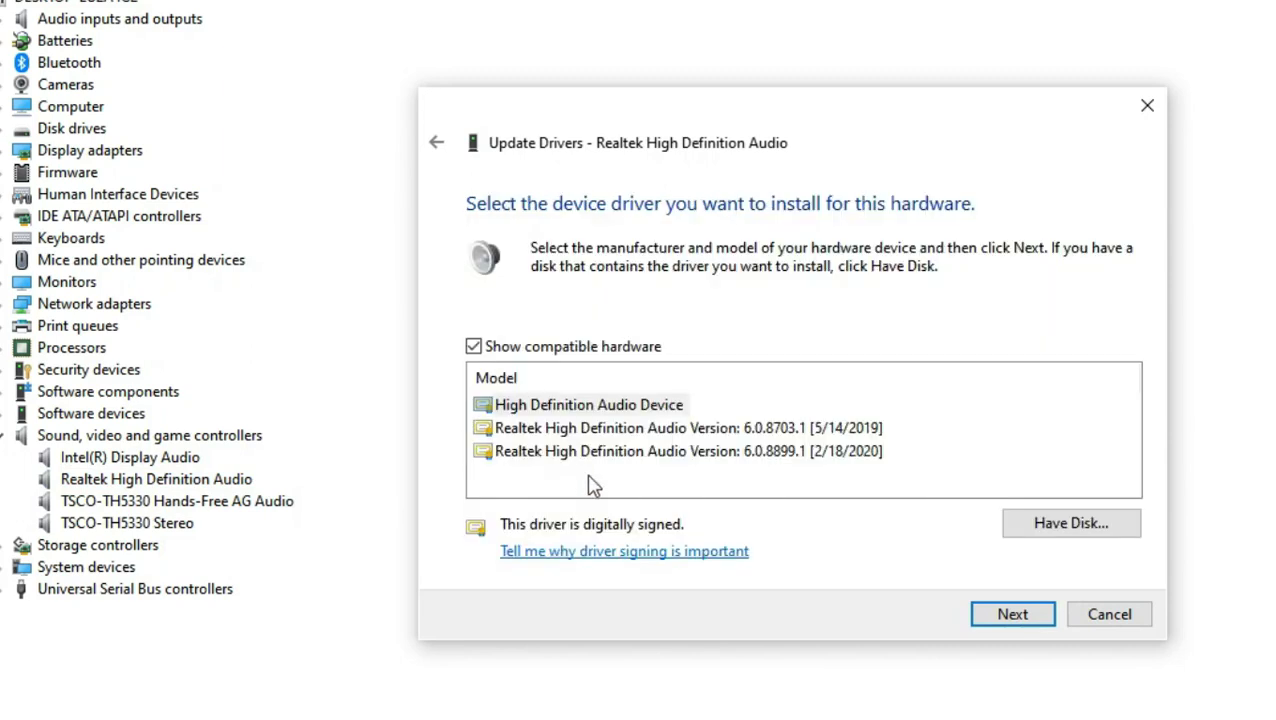
pyautogui.click(848, 457)
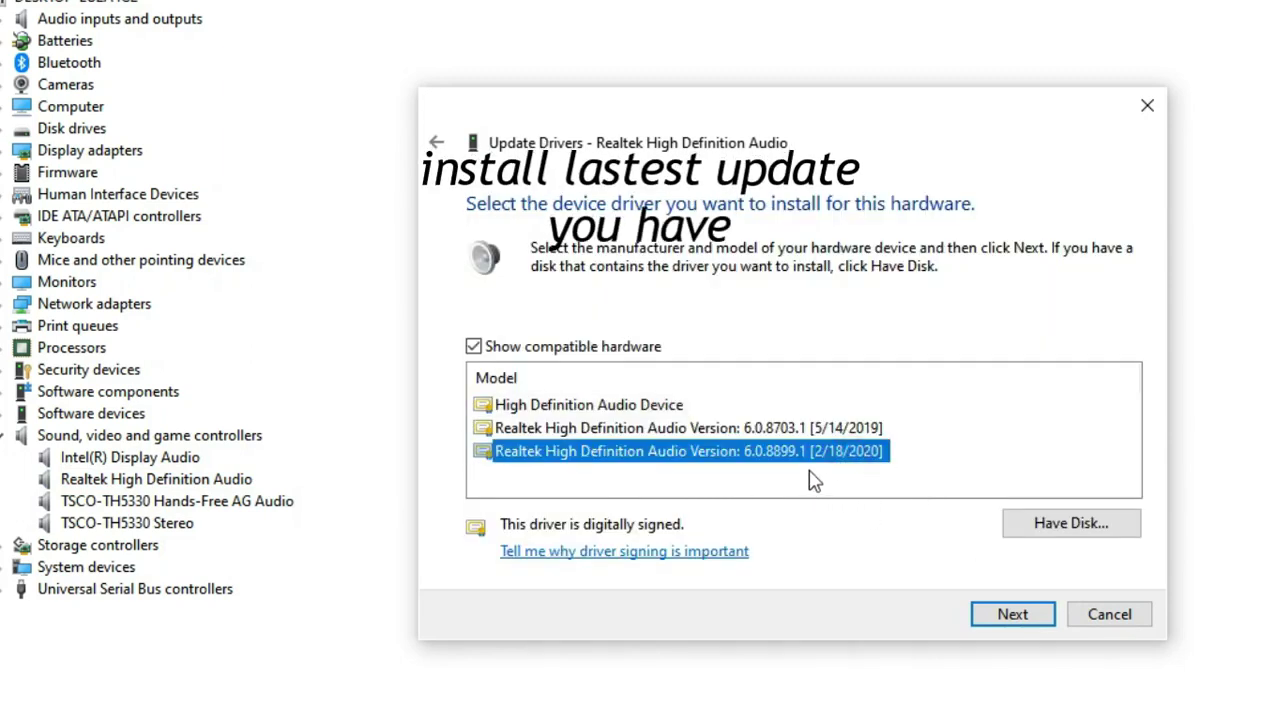
pyautogui.click(994, 622)
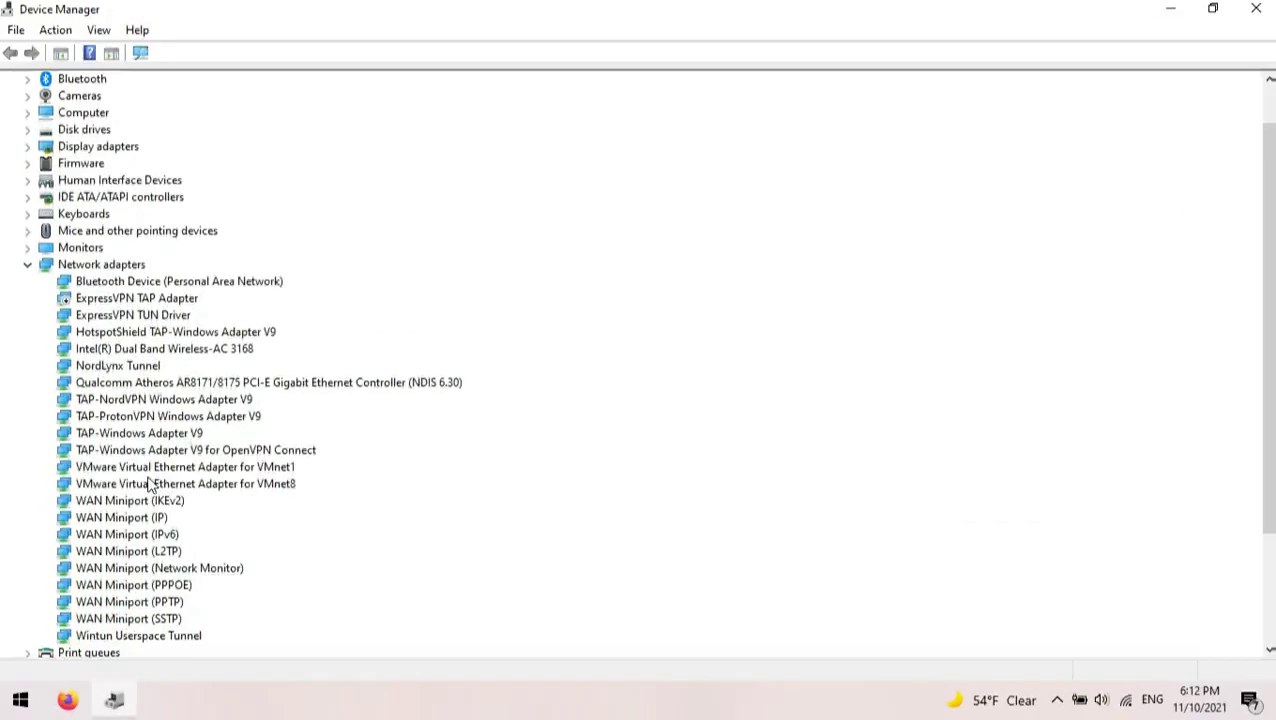
# Hide the network adapter entries and list the devices under Sound, video and game controllers
pyautogui.scroll(-3, 148, 484)
pyautogui.click(33, 112)
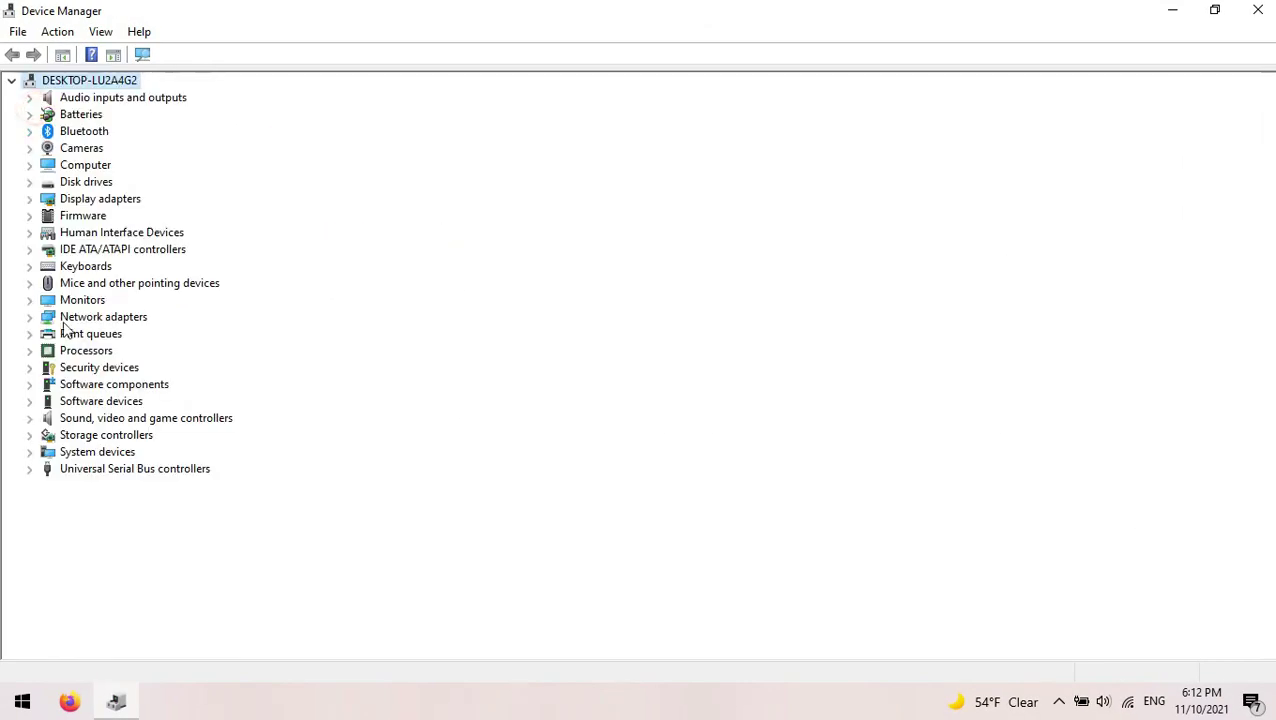
pyautogui.click(112, 405)
pyautogui.click(32, 420)
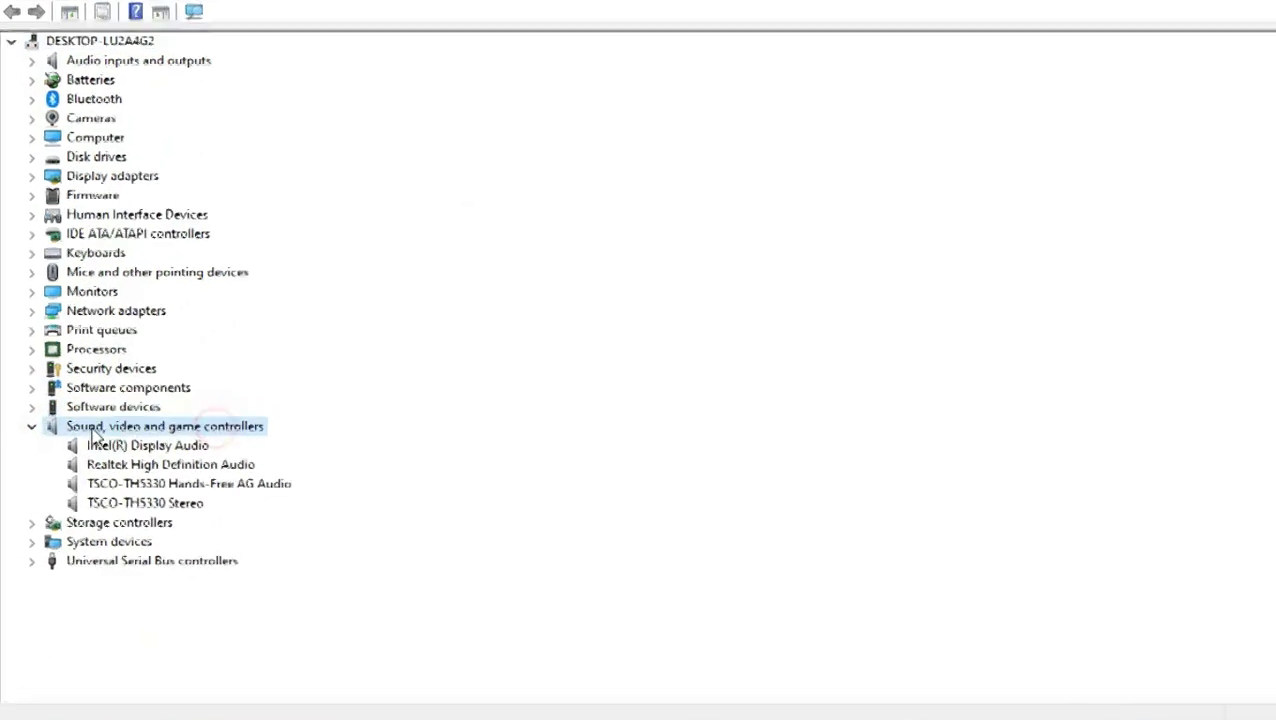
# Run an automatic driver search for Intel(R) Display Audio and close the update wizard
pyautogui.click(162, 435)
pyautogui.rightClick(218, 463)
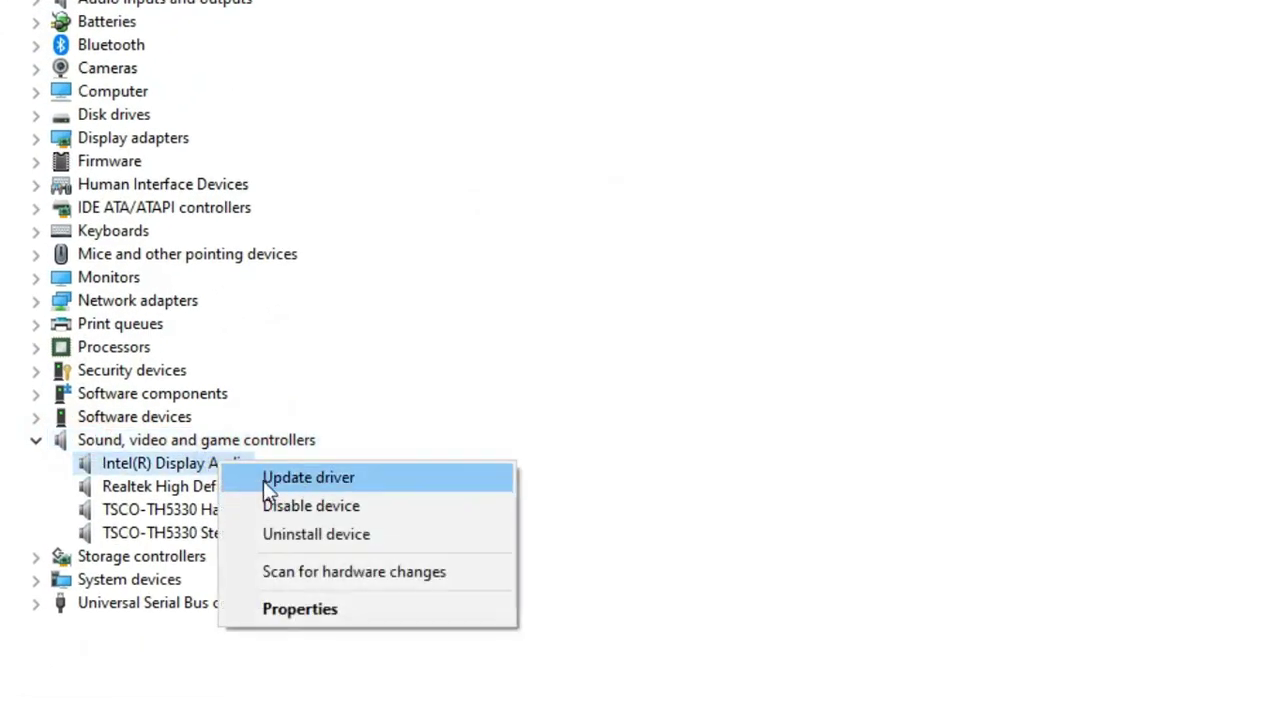
pyautogui.click(262, 477)
pyautogui.click(330, 318)
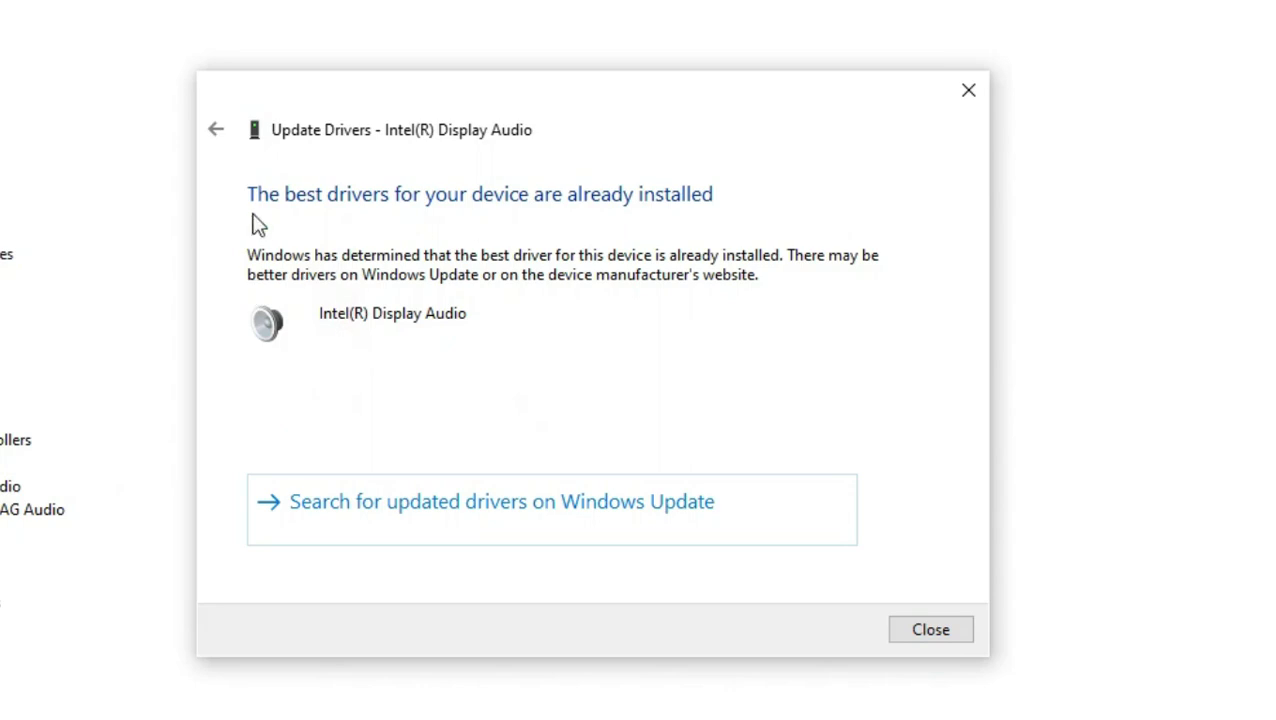
pyautogui.click(930, 630)
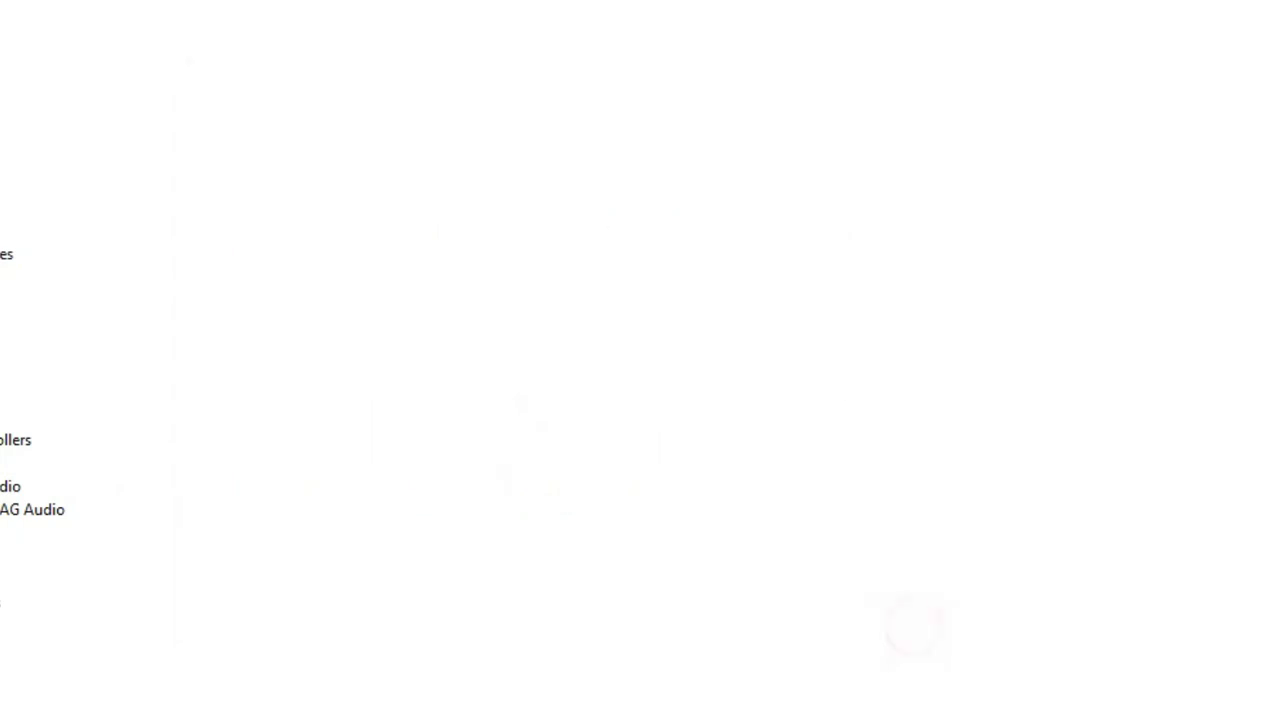
# Install the Intel(R) Display Audio driver version 10.27.0.10 [4/16/2021] from the list of drivers available on the computer
pyautogui.rightClick(157, 462)
pyautogui.click(262, 478)
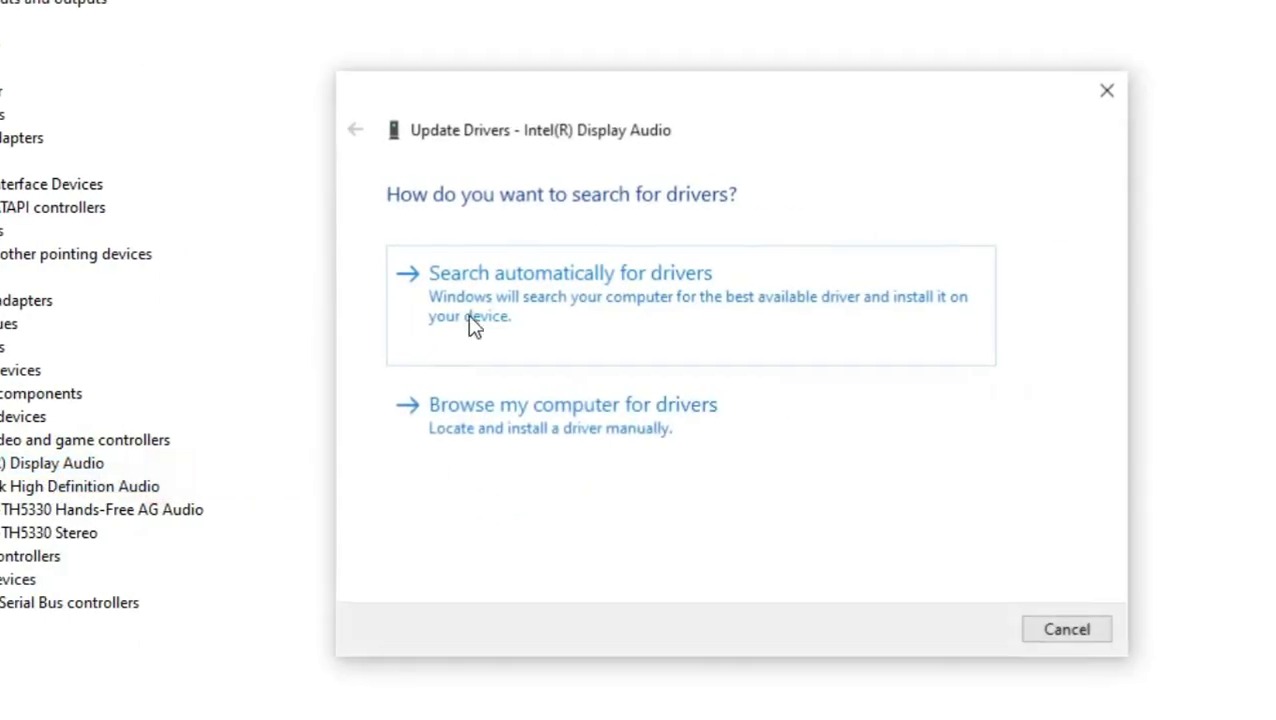
pyautogui.click(485, 412)
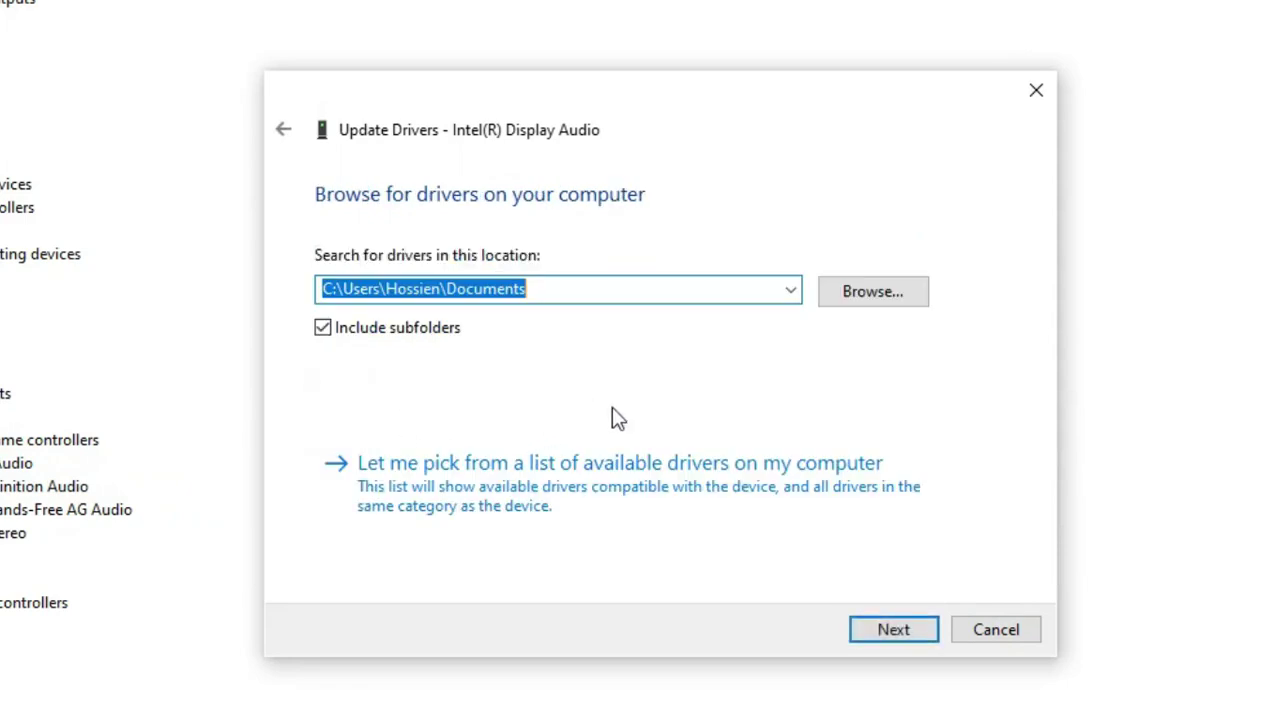
pyautogui.click(595, 470)
pyautogui.click(565, 458)
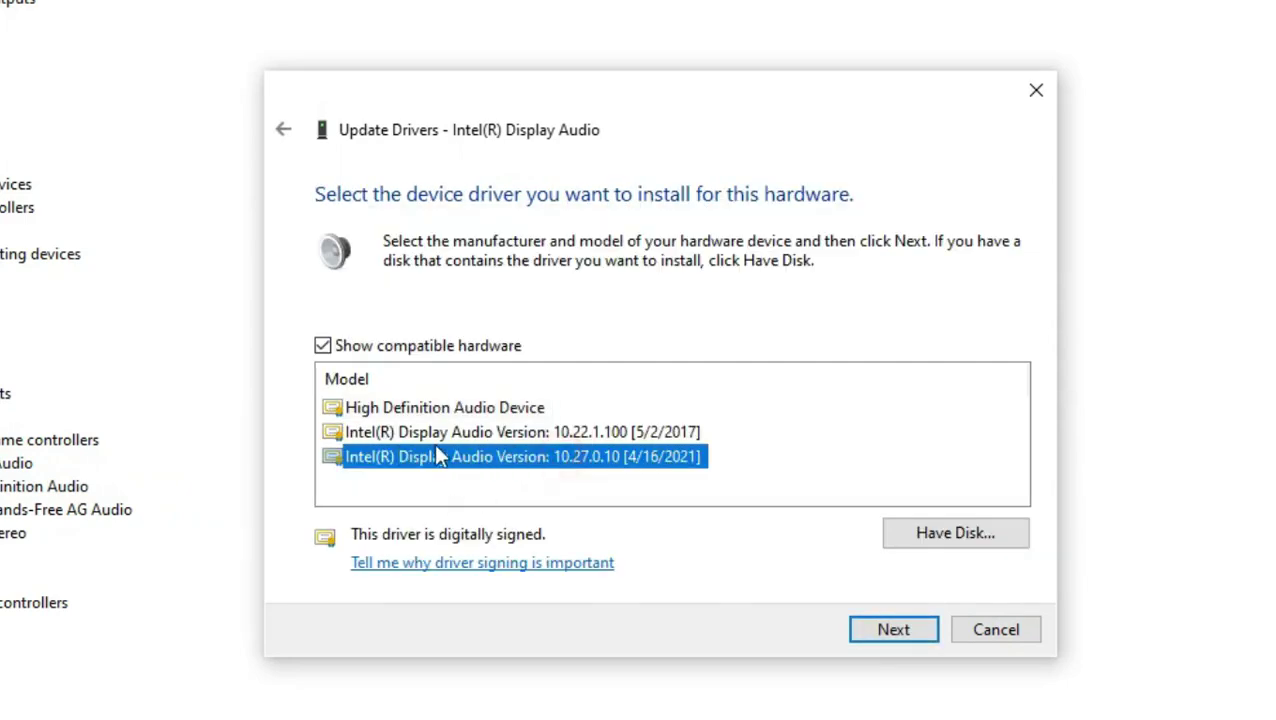
pyautogui.click(893, 632)
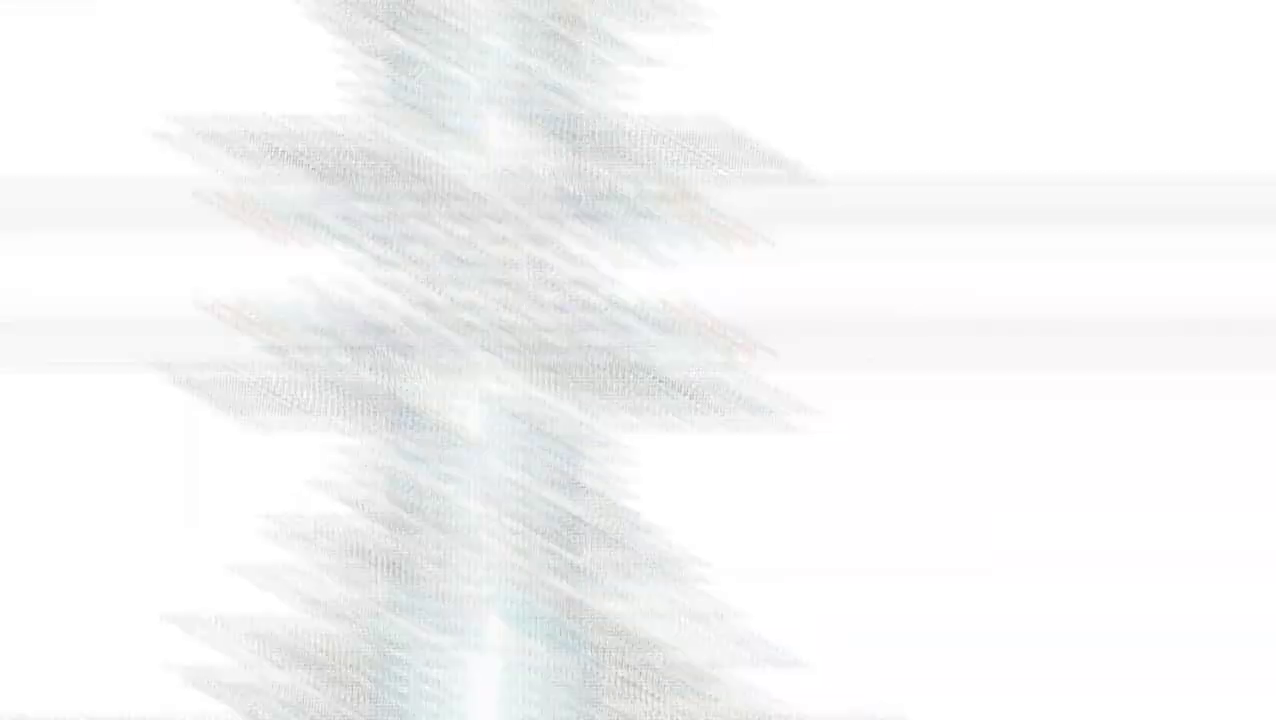
# Run an automatic driver search for the Realtek speakers under Audio inputs and outputs and close the update wizard
pyautogui.scroll(-6, 234, 470)
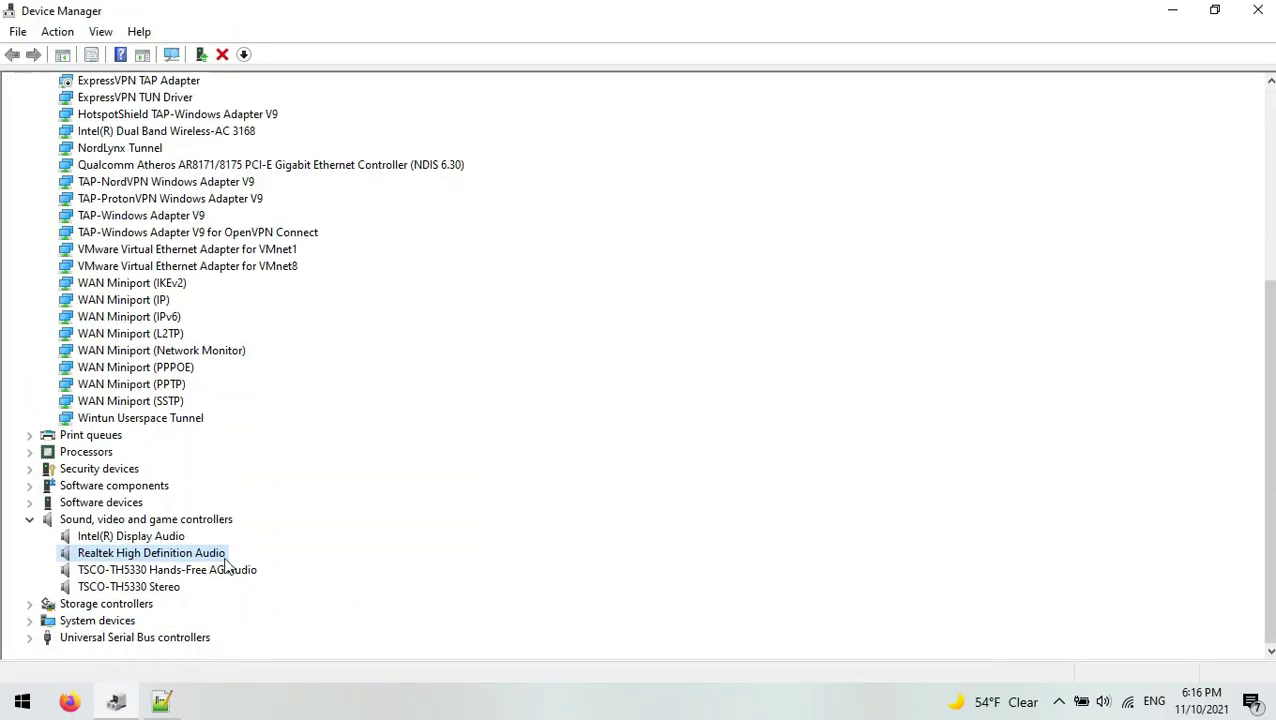
pyautogui.scroll(6, 225, 570)
pyautogui.click(163, 132)
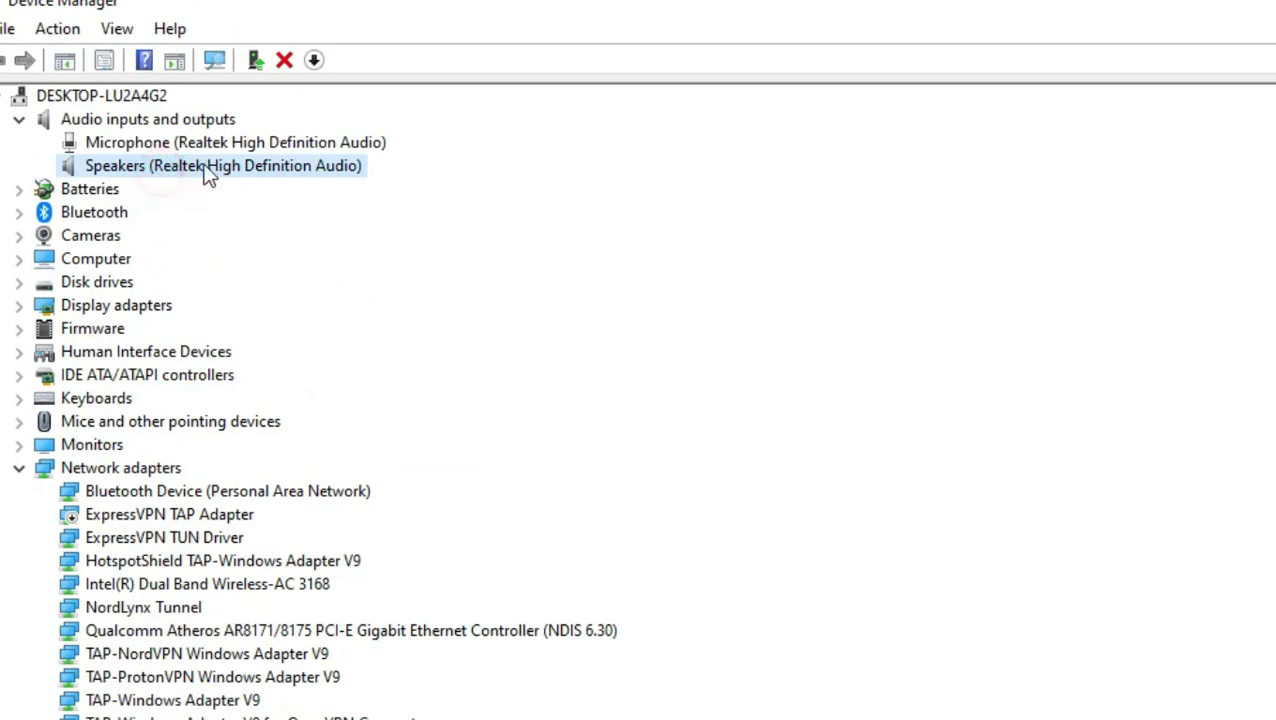
pyautogui.rightClick(150, 131)
pyautogui.click(289, 180)
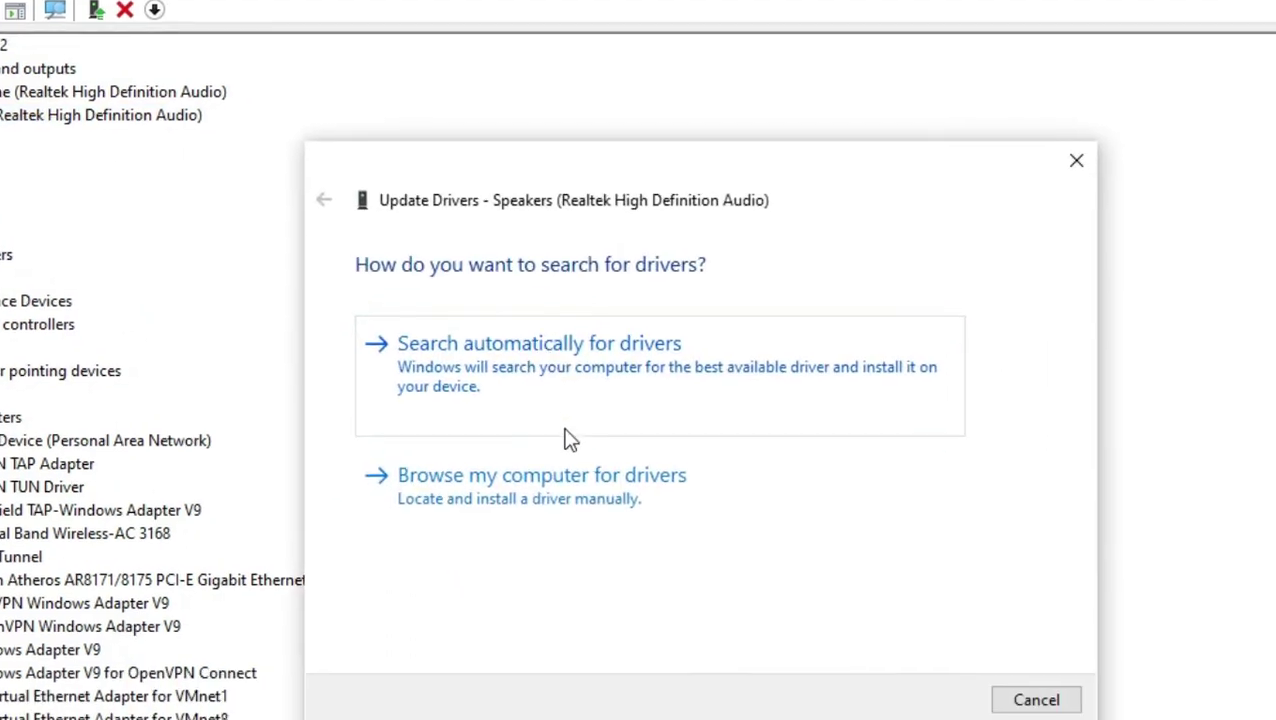
pyautogui.click(675, 420)
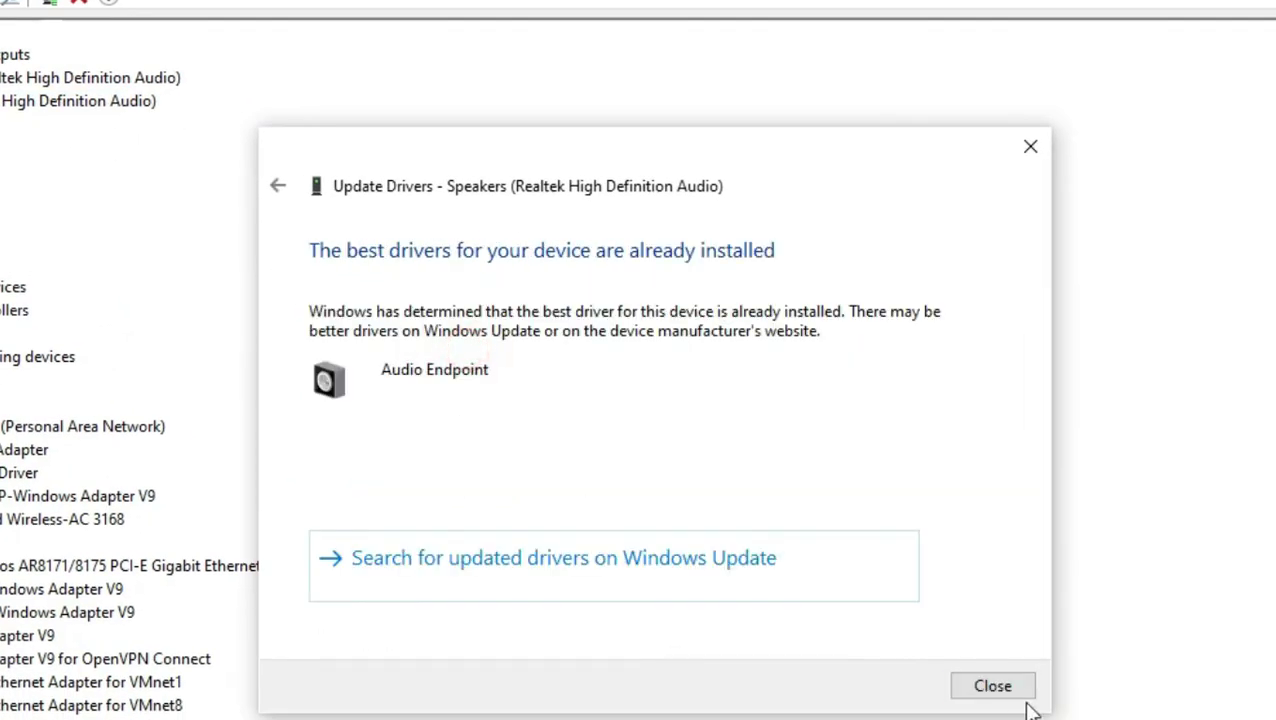
pyautogui.click(1015, 690)
# Install the Audio Endpoint driver for the Realtek speakers from the list of drivers available on the computer
pyautogui.rightClick(58, 103)
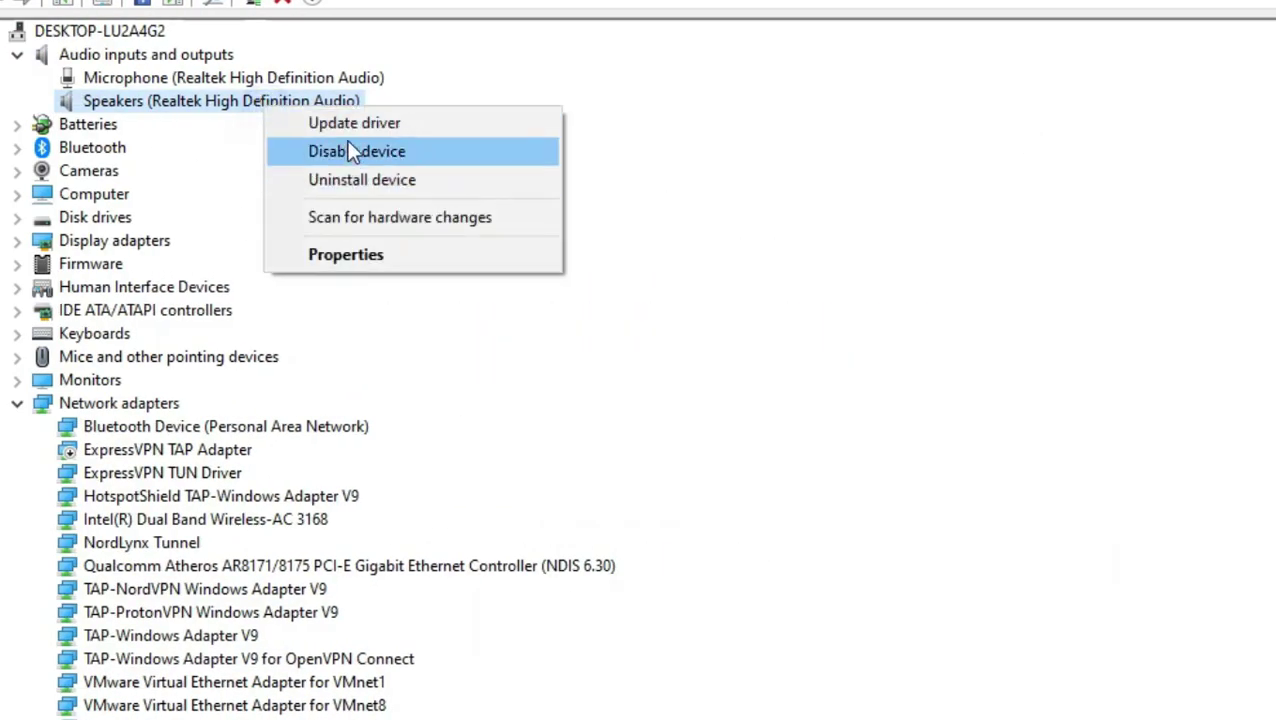
pyautogui.click(310, 123)
pyautogui.click(378, 466)
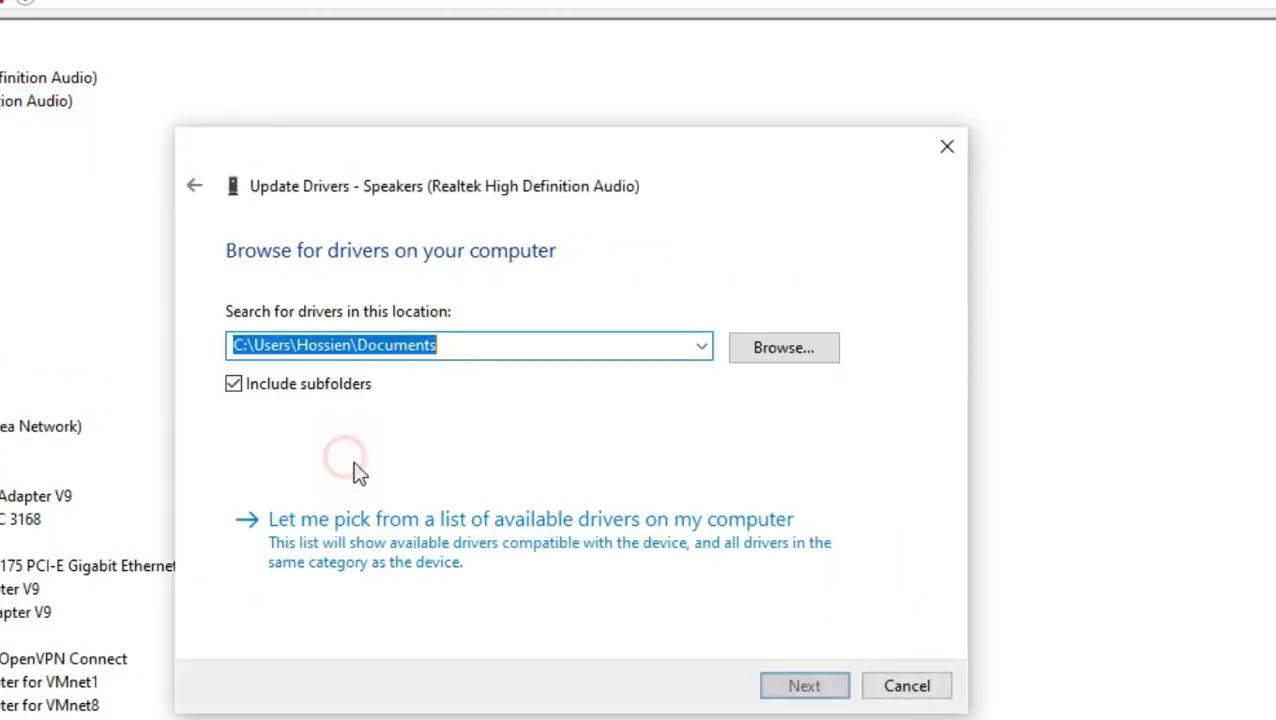
pyautogui.click(428, 525)
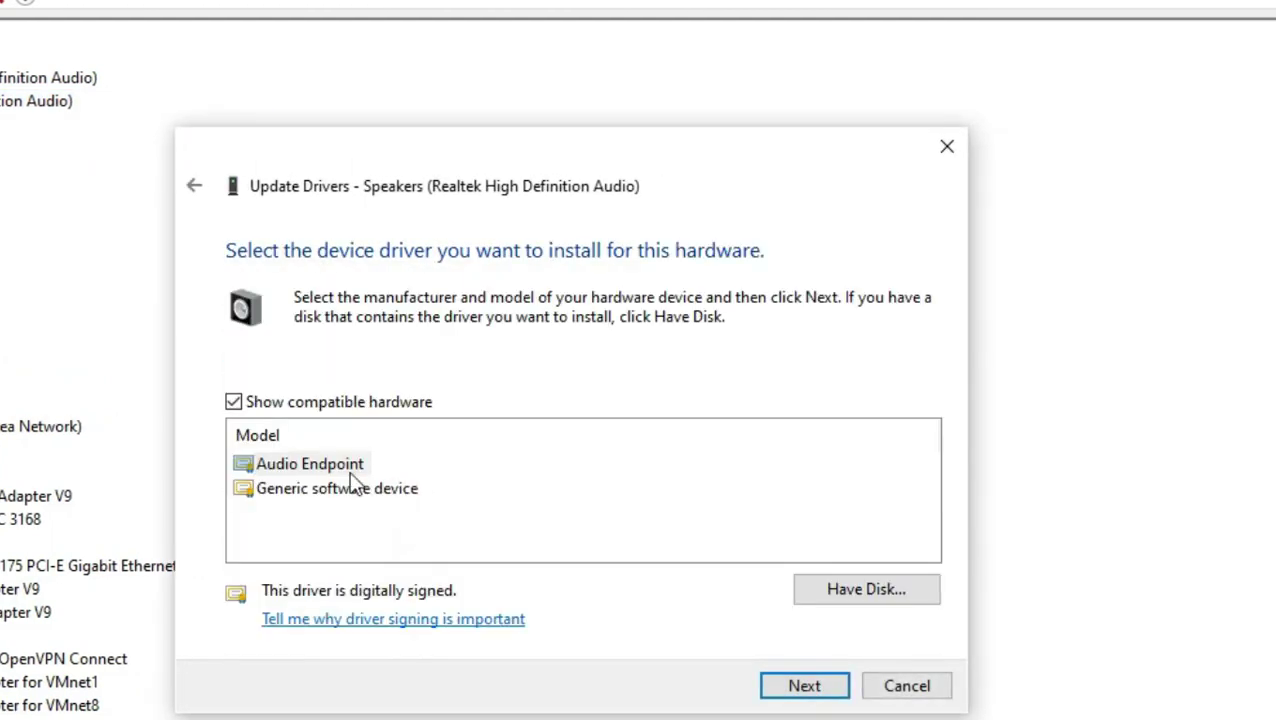
pyautogui.click(322, 468)
pyautogui.click(797, 688)
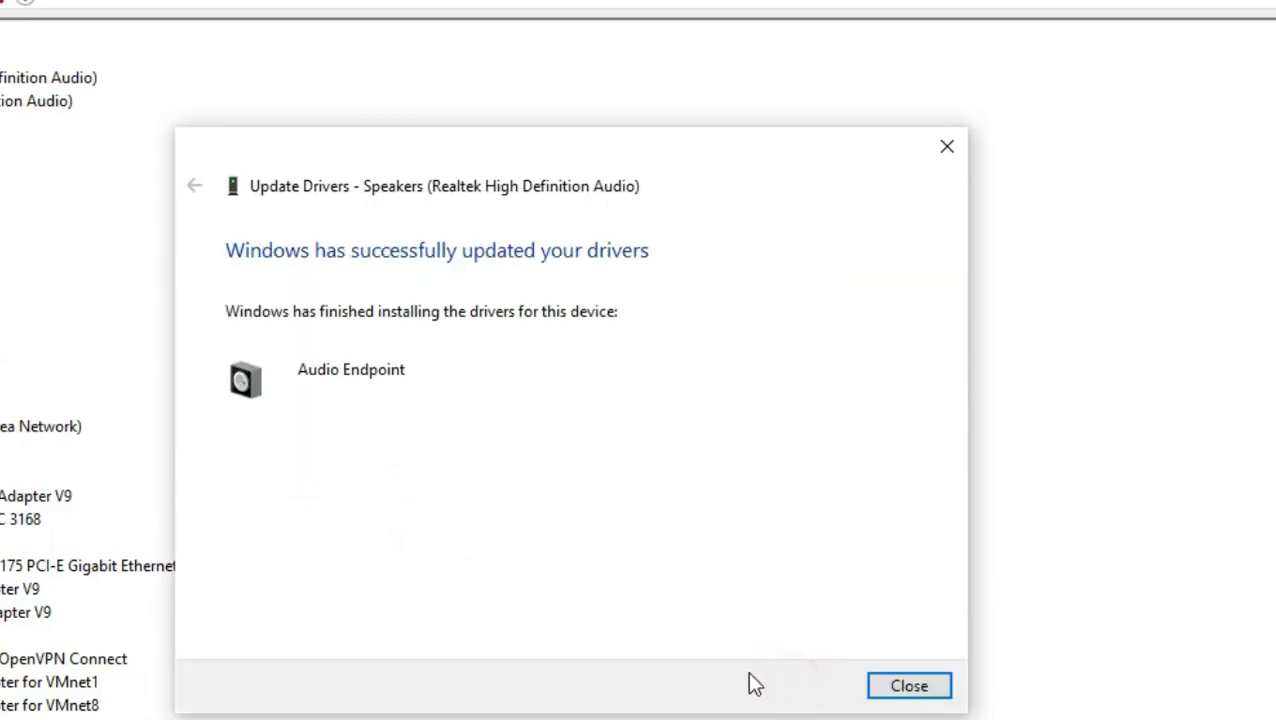
pyautogui.click(900, 688)
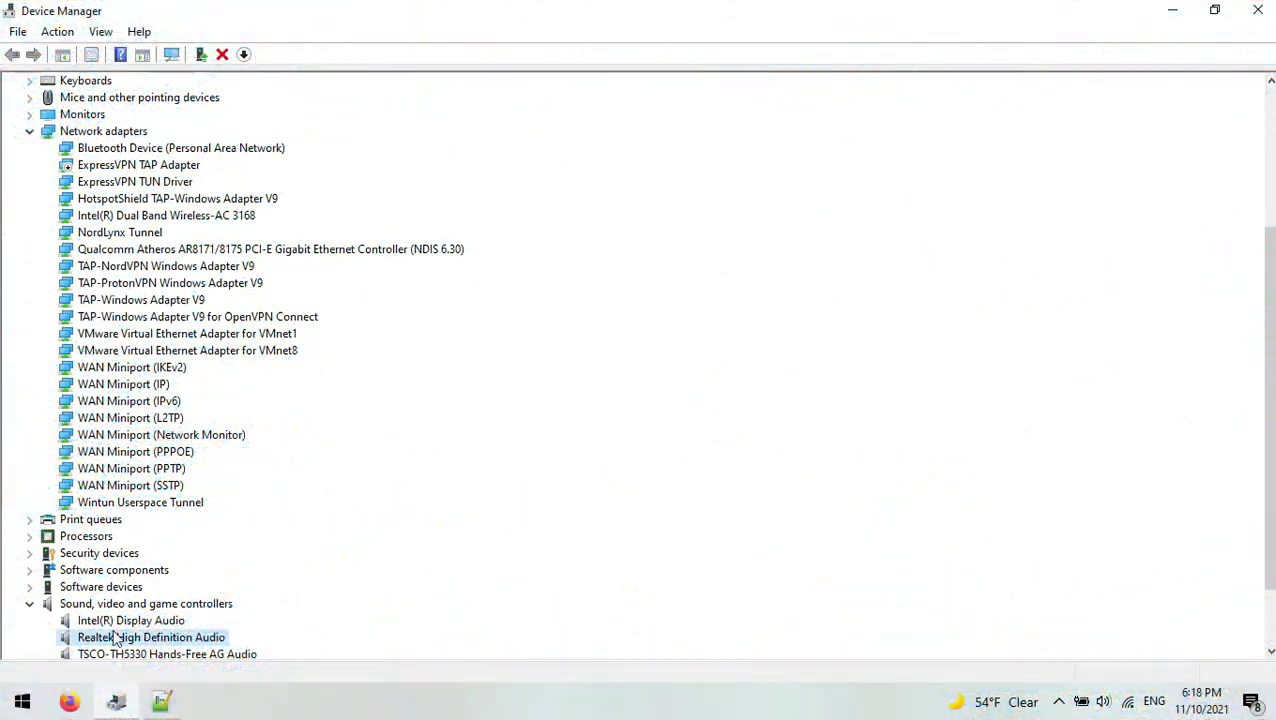
# Uninstall the Intel(R) Display Audio device without deleting its driver software
pyautogui.click(116, 621)
pyautogui.rightClick(155, 626)
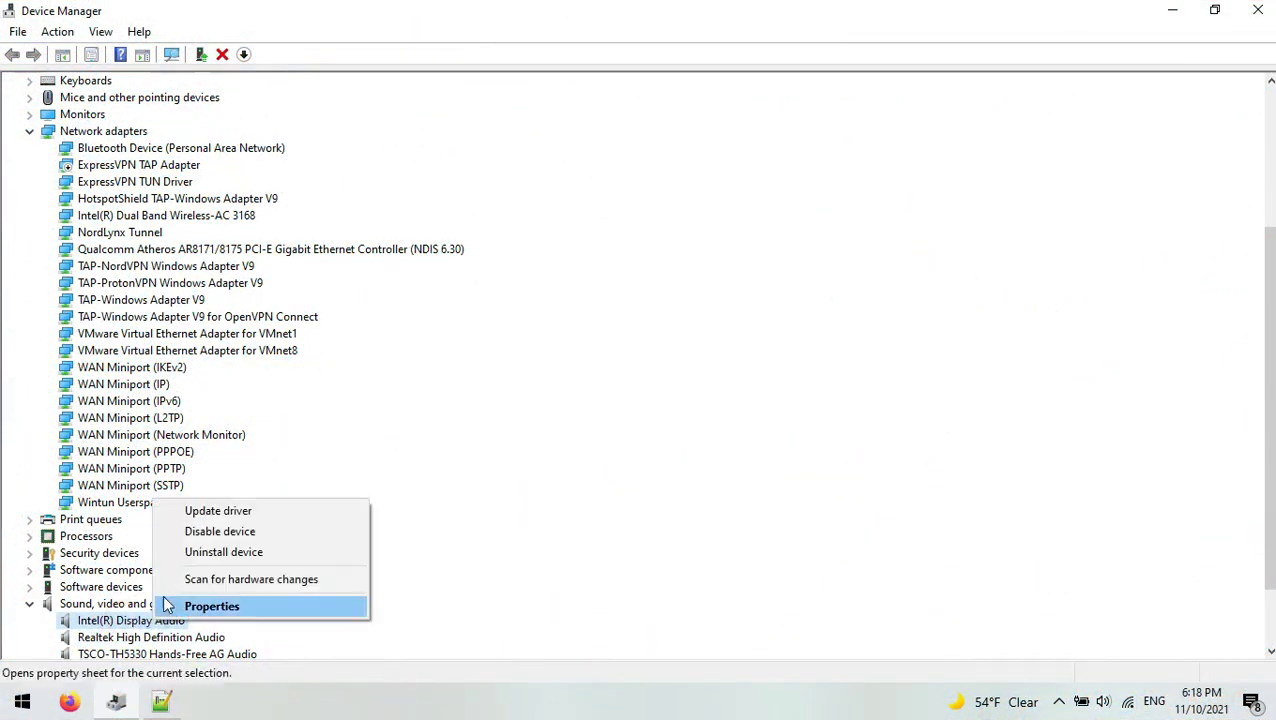
pyautogui.click(316, 465)
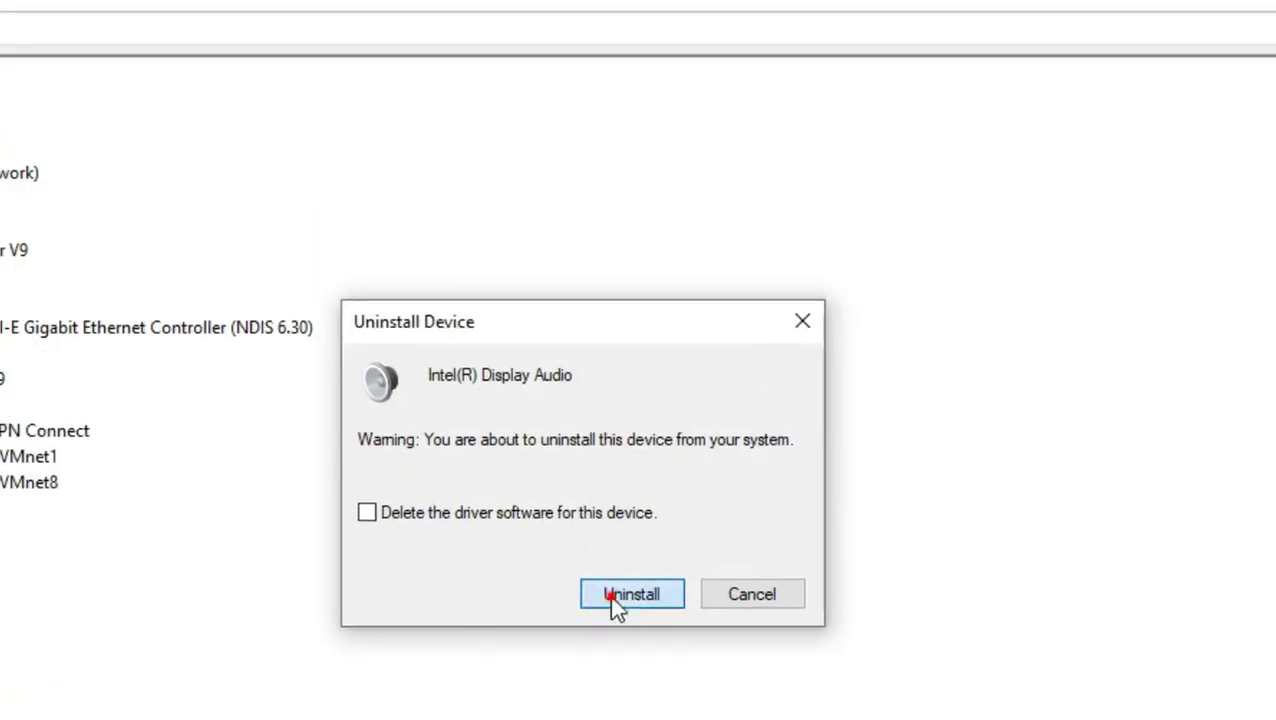
pyautogui.click(613, 597)
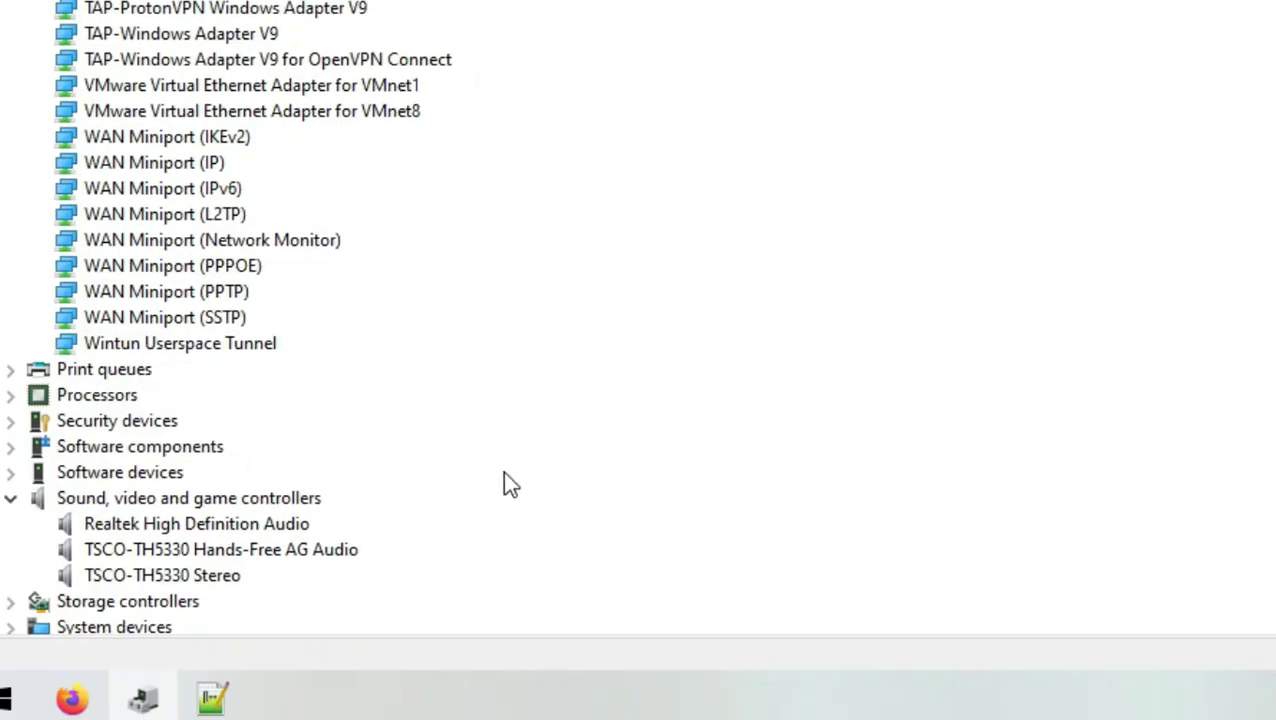
# Uninstall the Realtek High Definition Audio device under Sound, video and game controllers
pyautogui.scroll(-2, 504, 474)
pyautogui.click(172, 474)
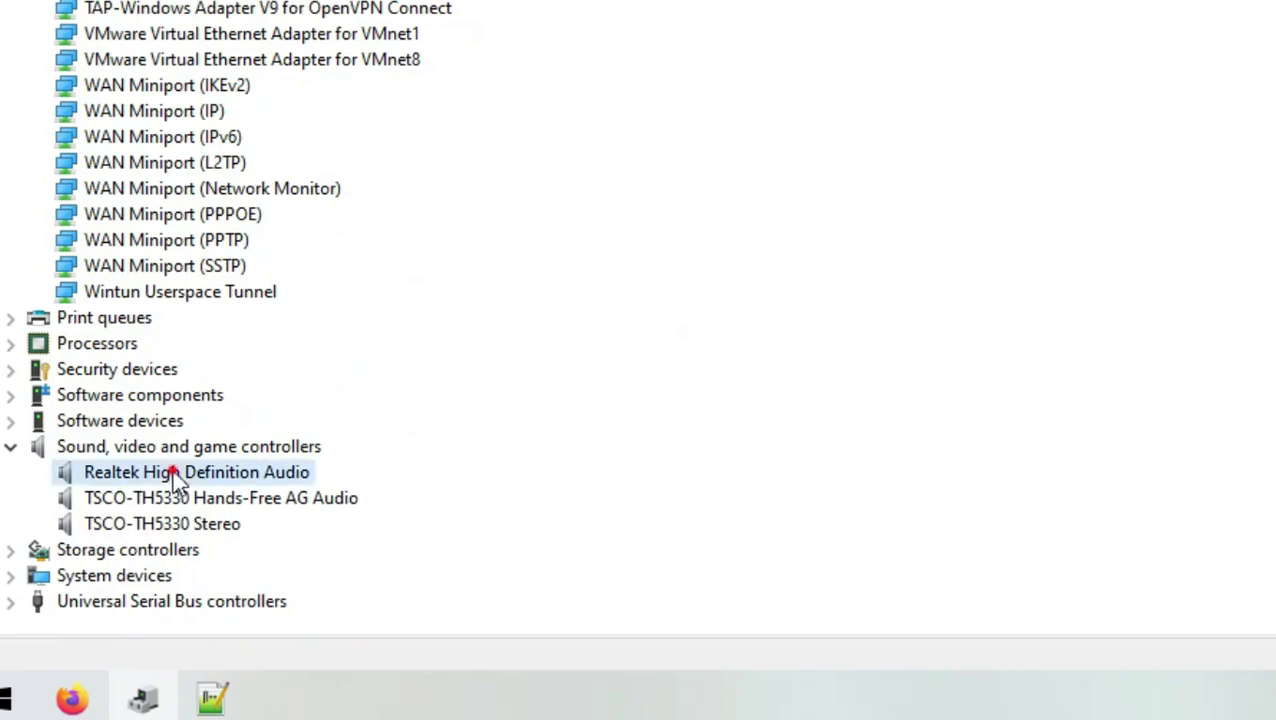
pyautogui.rightClick(172, 484)
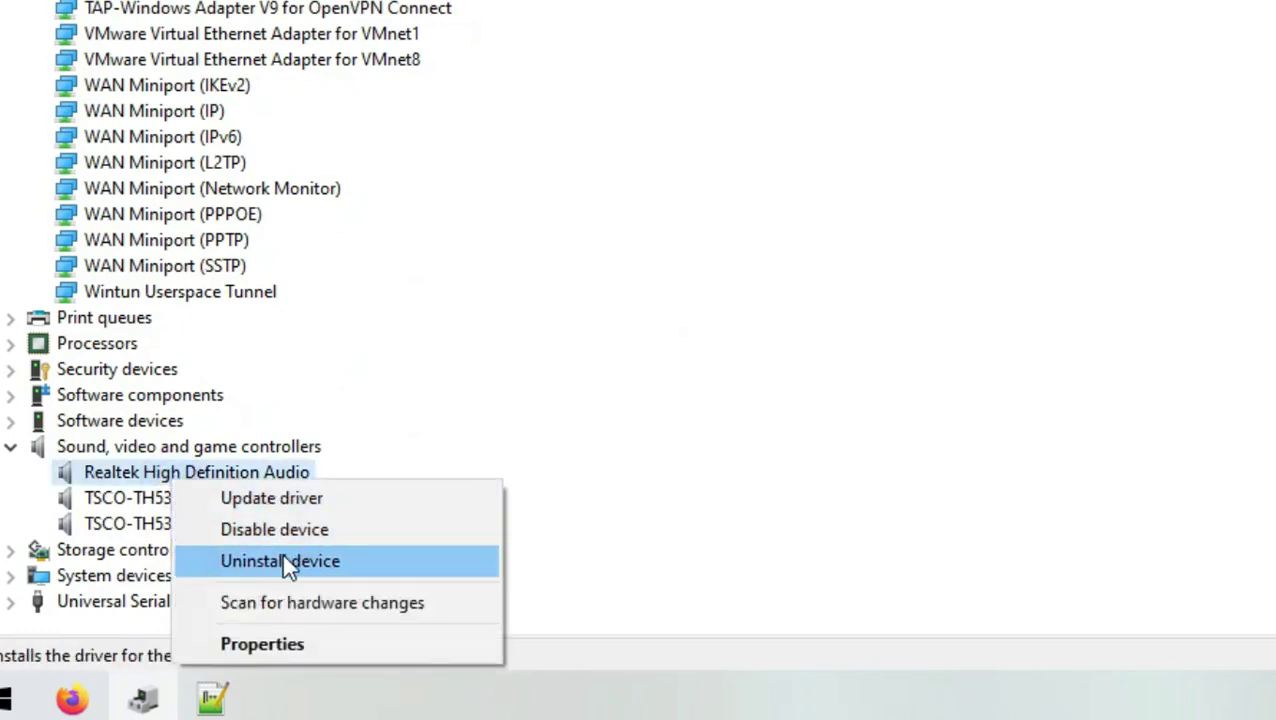
pyautogui.click(281, 561)
pyautogui.click(996, 270)
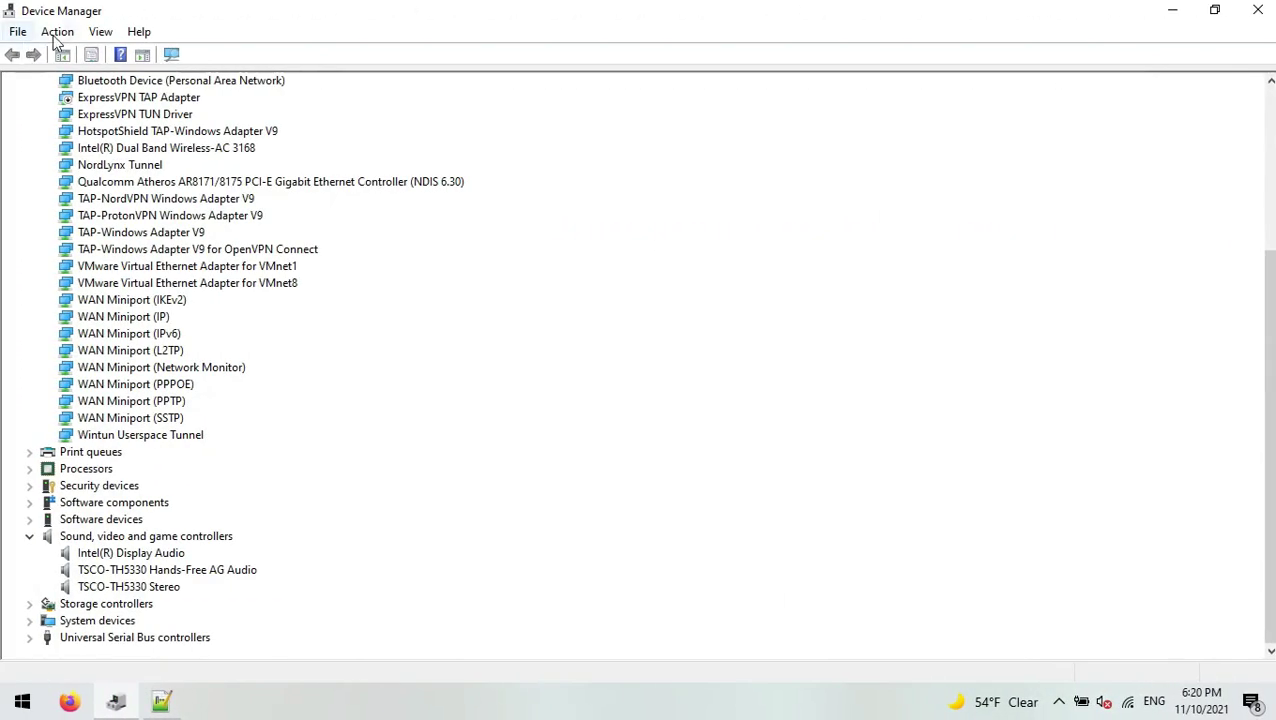
# Scan the computer for hardware changes and bring up the system's power options for a restart
pyautogui.click(58, 32)
pyautogui.click(85, 55)
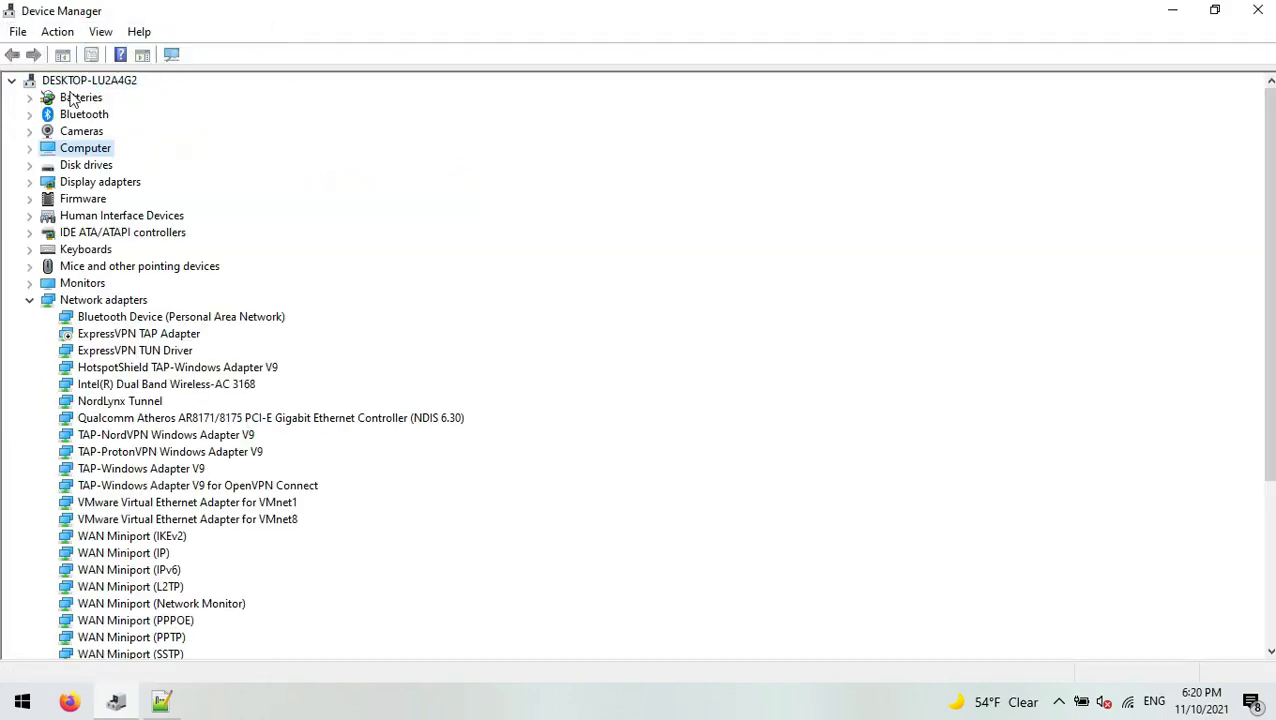
pyautogui.scroll(-5, 93, 527)
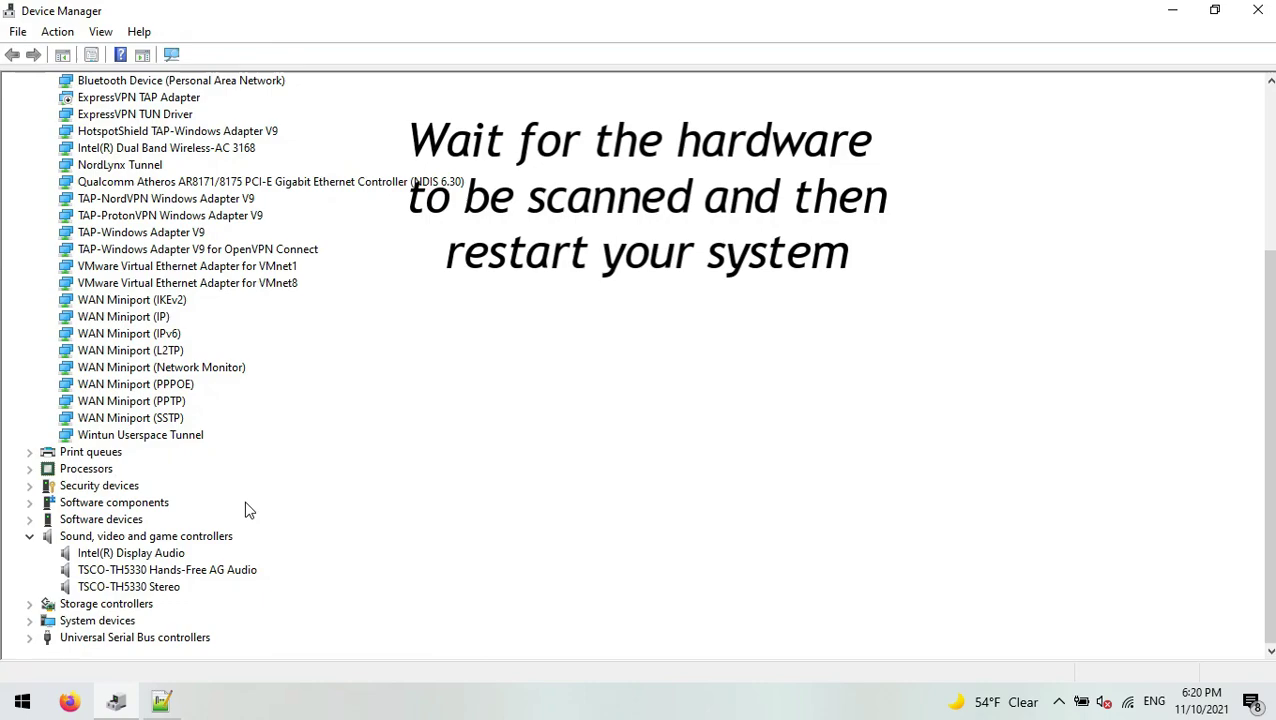
pyautogui.click(22, 702)
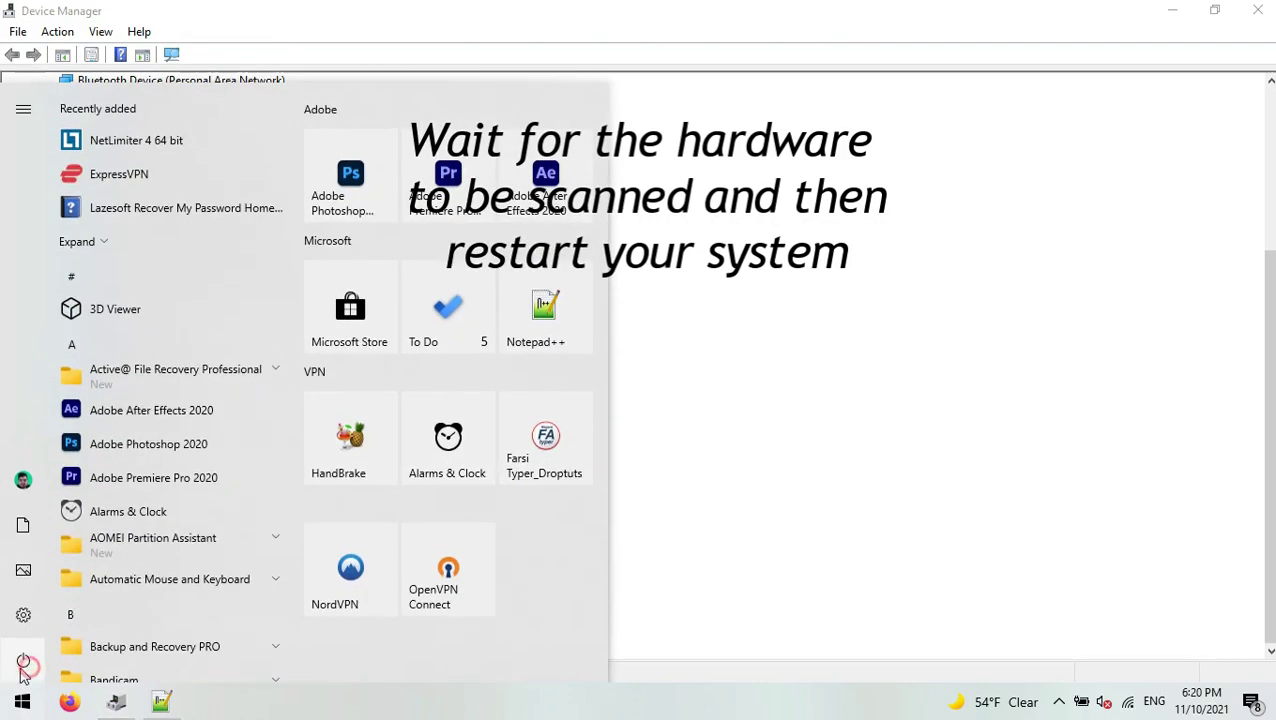
pyautogui.click(22, 661)
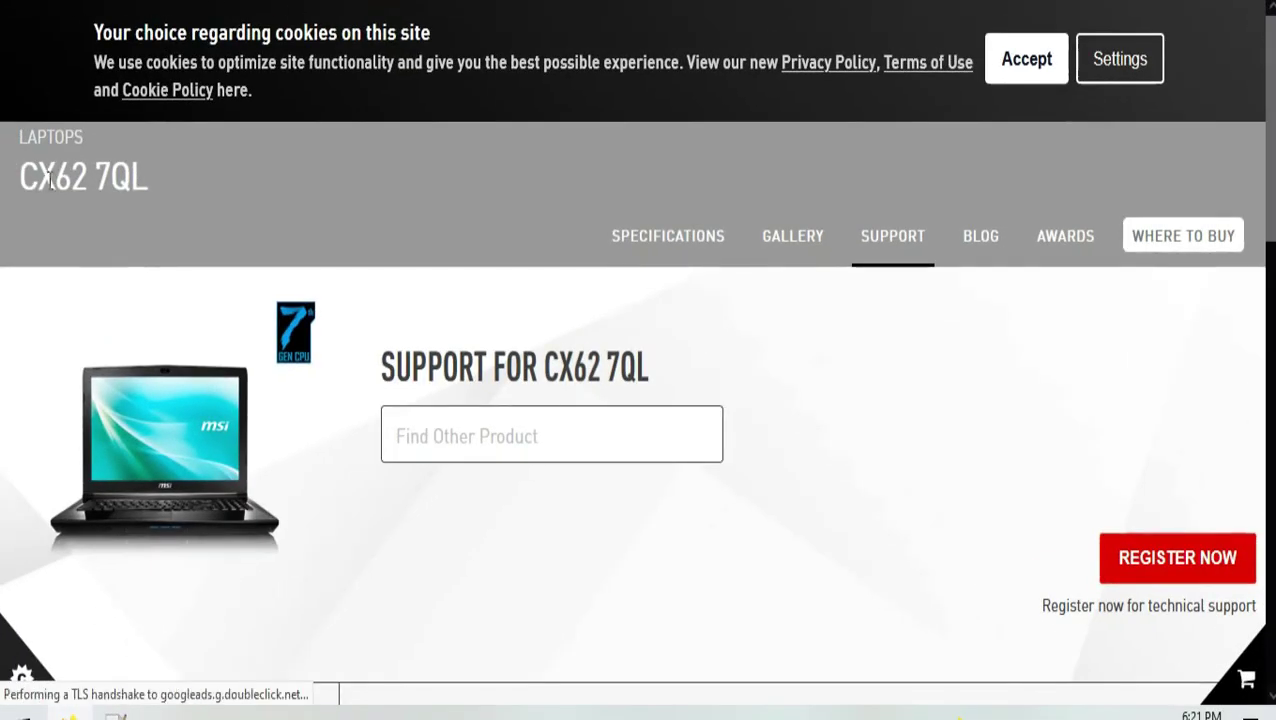
# On the MSI support page for the CX62 7QL laptop, show the driver downloads for Win10 64
pyautogui.tripleClick(50, 178)
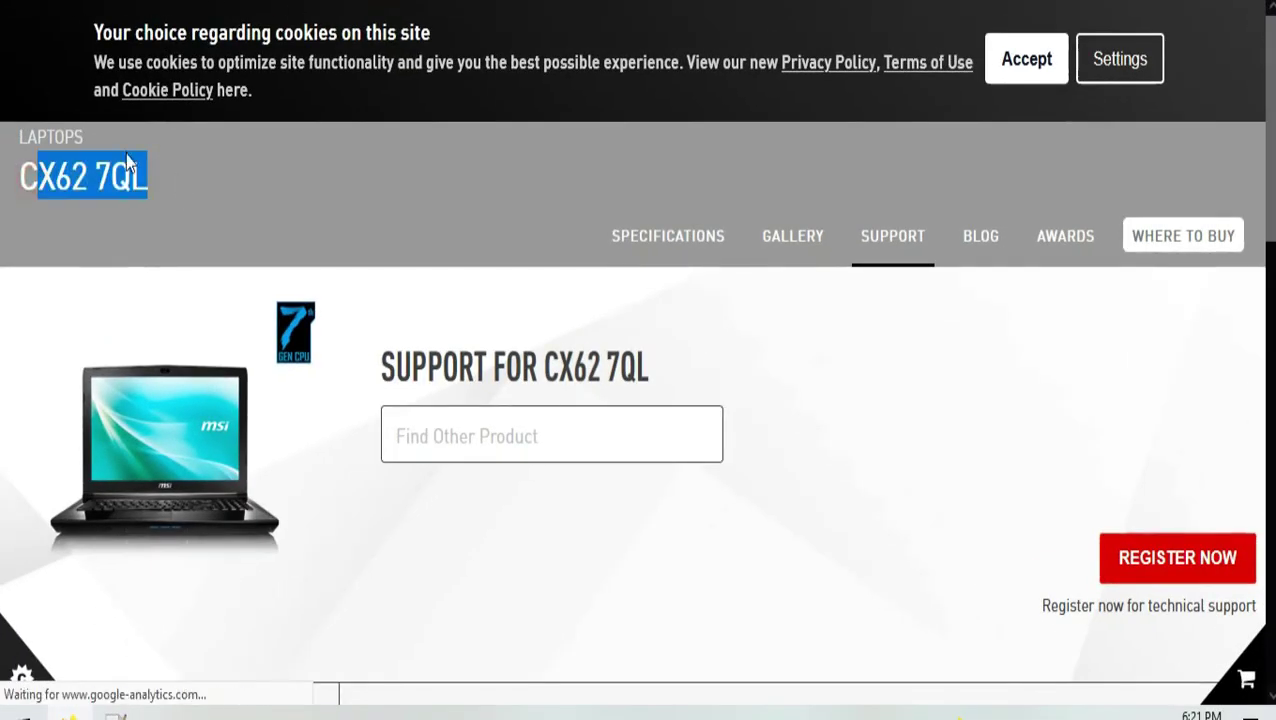
pyautogui.scroll(-4, 503, 489)
pyautogui.click(517, 350)
pyautogui.click(516, 369)
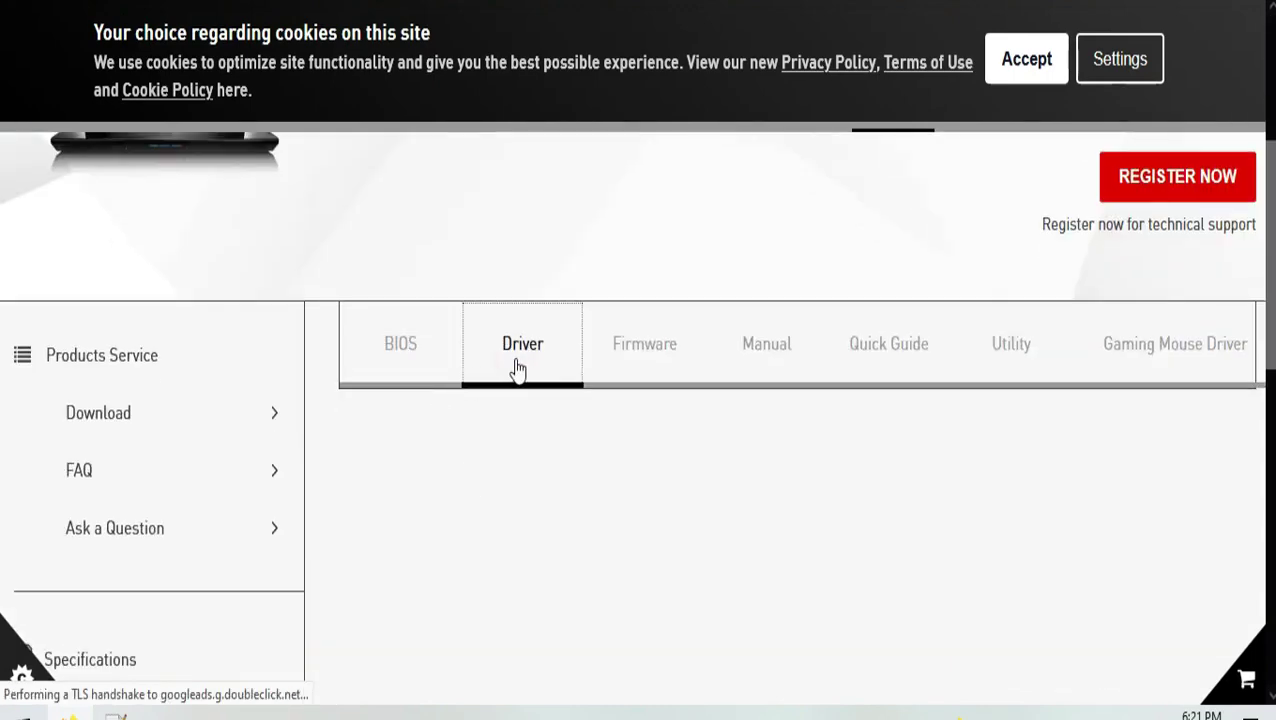
pyautogui.click(576, 478)
pyautogui.click(400, 614)
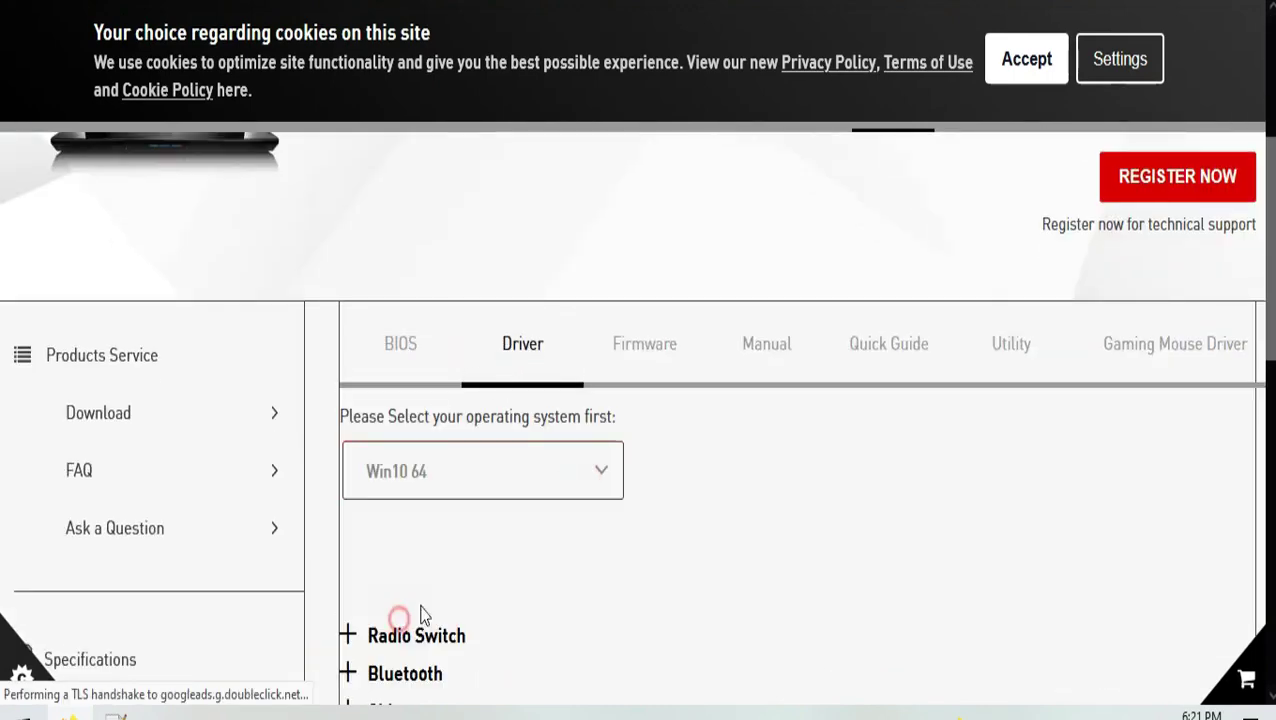
# Expand the Audio driver category and locate the download for Realtek Audio Driver version 6.0.1.7841
pyautogui.scroll(-5, 433, 515)
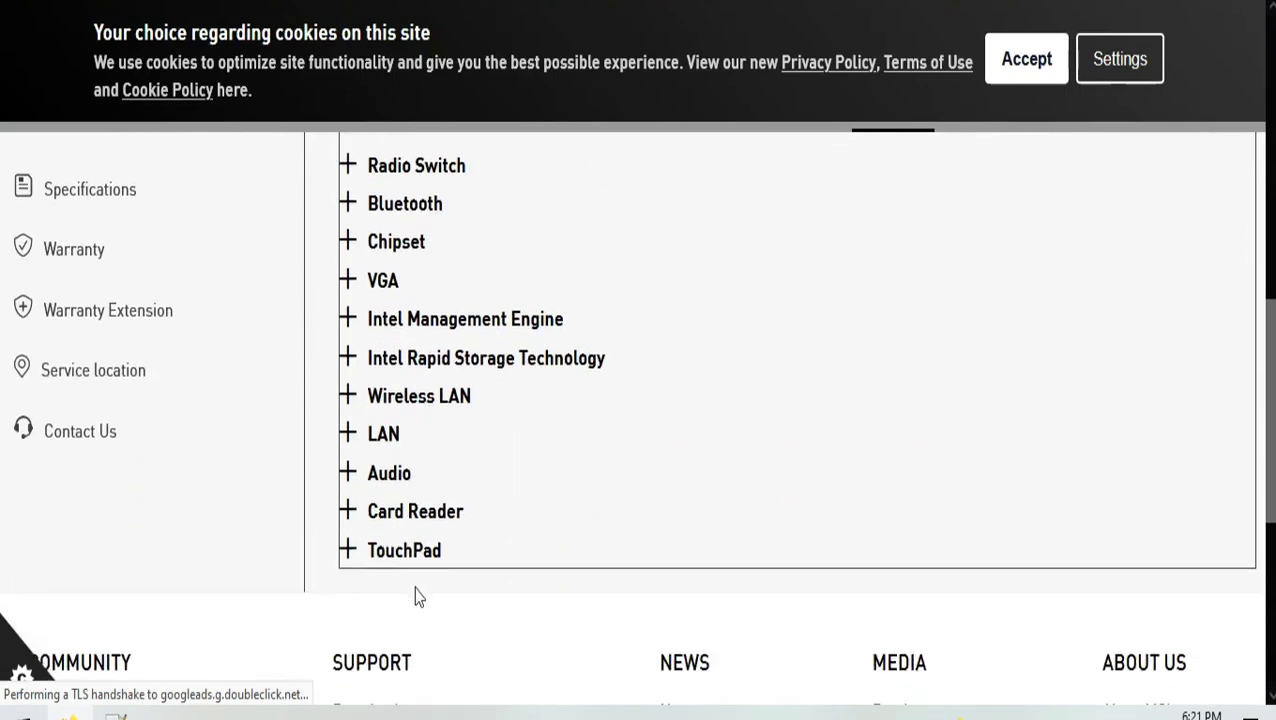
pyautogui.moveTo(389, 482); pyautogui.dragTo(363, 488)
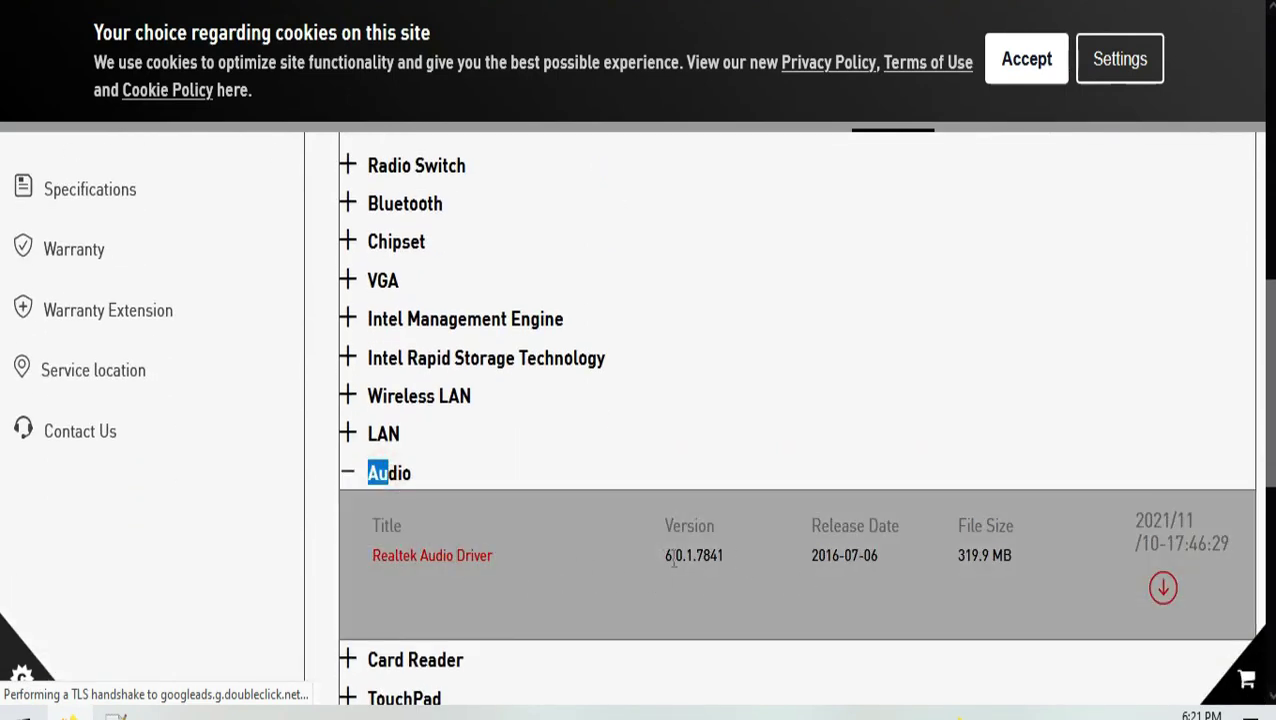
pyautogui.moveTo(703, 556); pyautogui.dragTo(1165, 593)
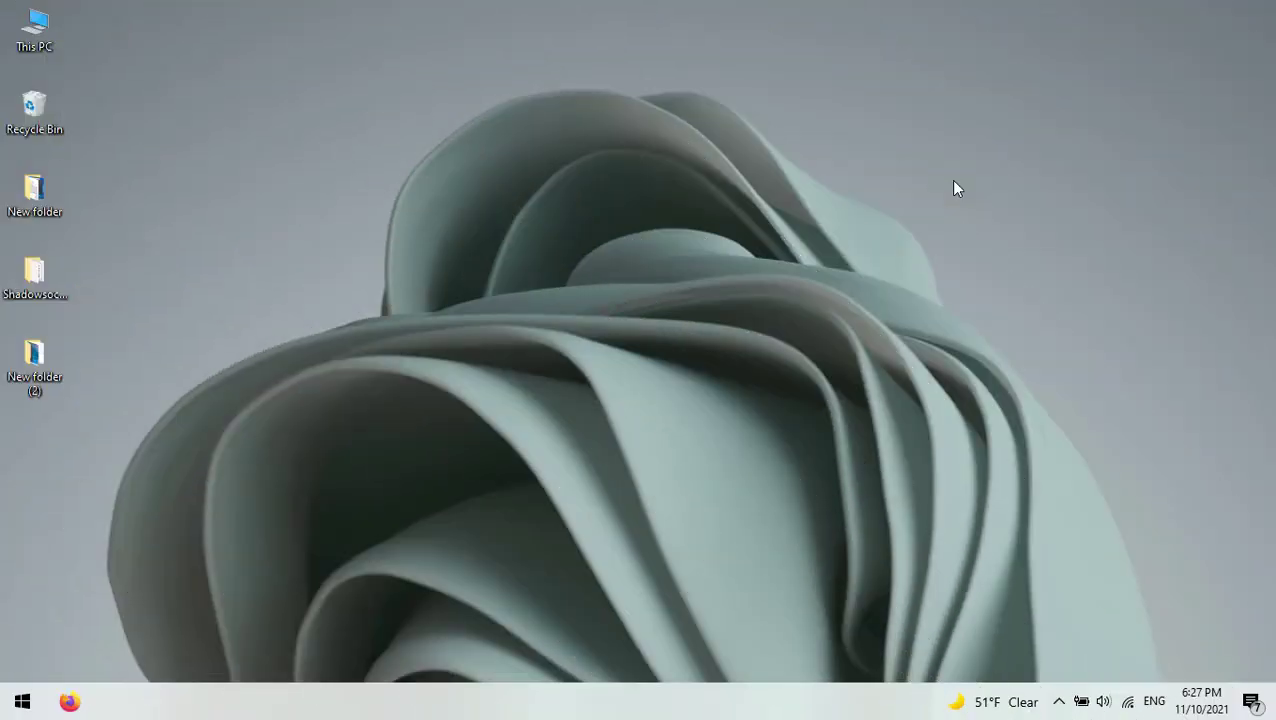
# Search Windows for "ser" and open the Services console
pyautogui.press('super')
pyautogui.write('ser')
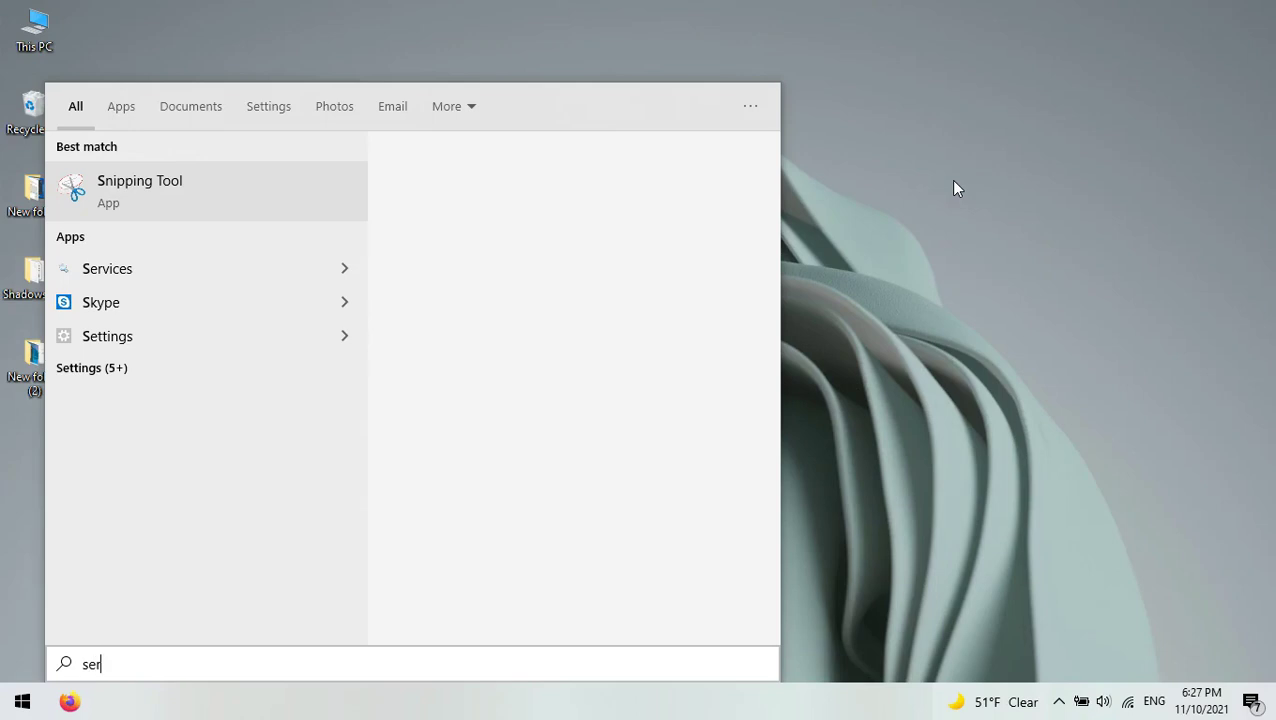
pyautogui.press('Return')
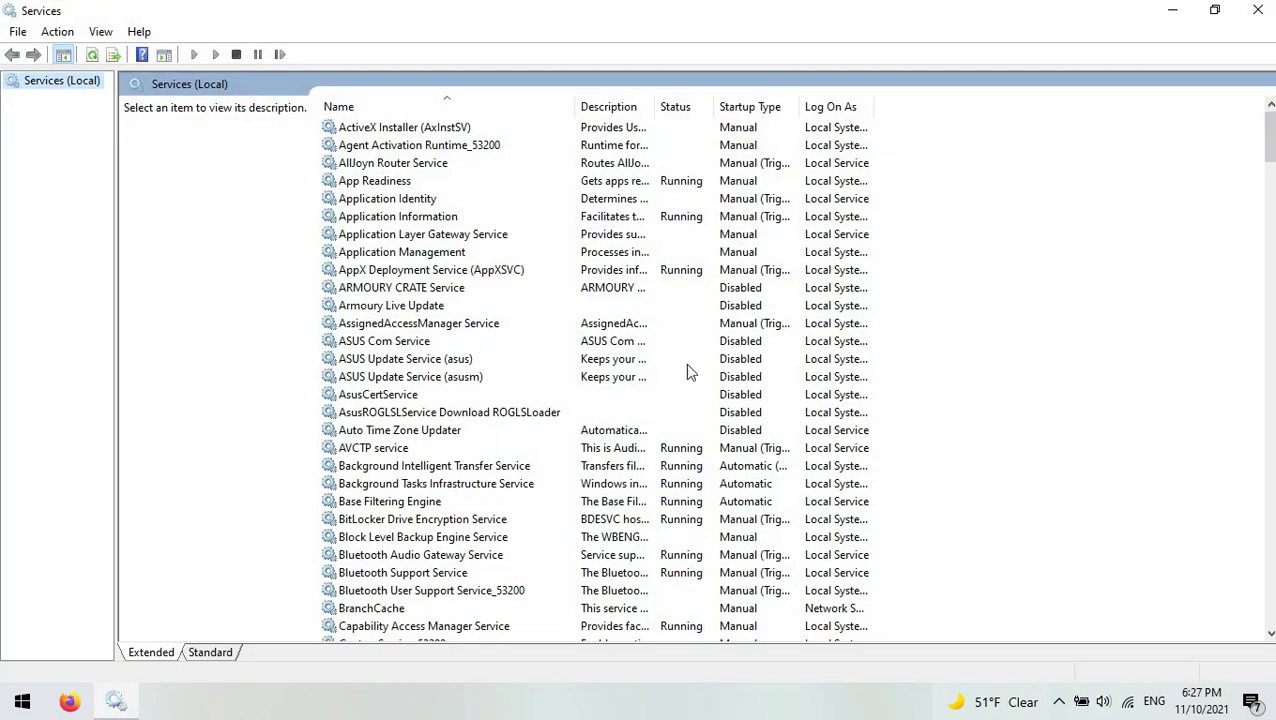
# Dismiss the Windows Security notification, find the Windows Audio service in the list and open its properties
pyautogui.click(440, 336)
pyautogui.scroll(-9, 473, 461)
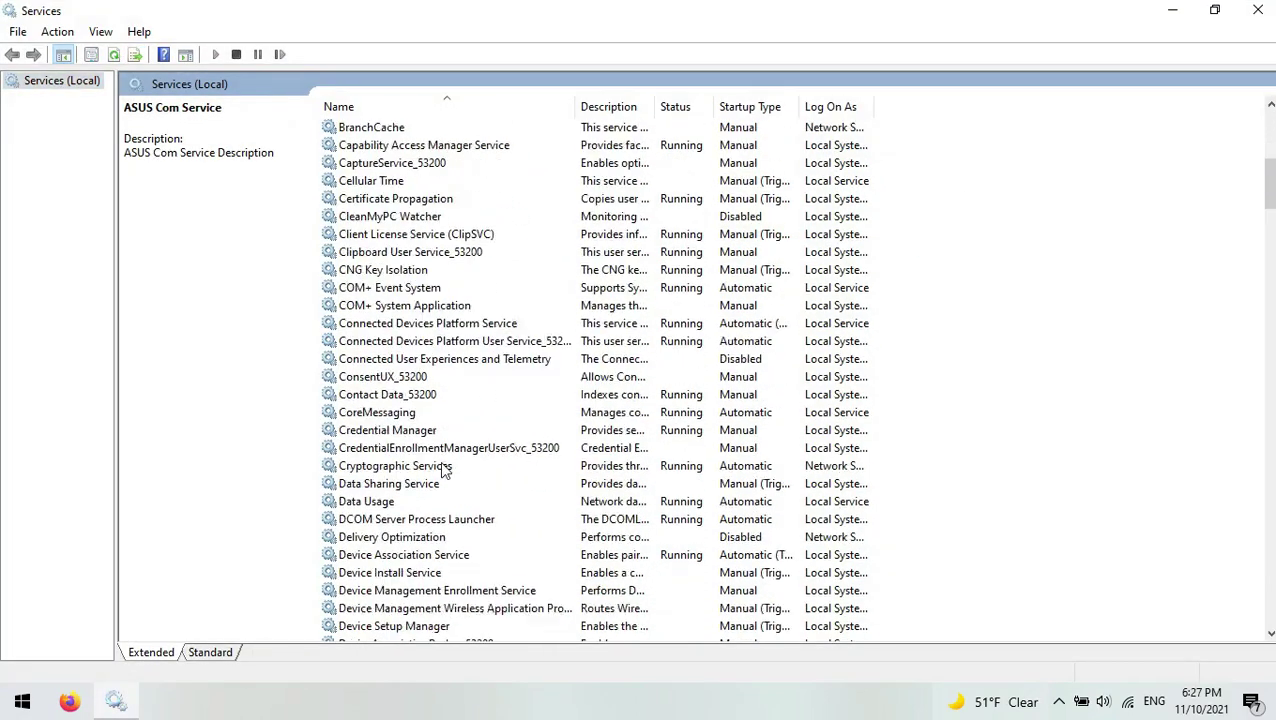
pyautogui.scroll(-20, 445, 470)
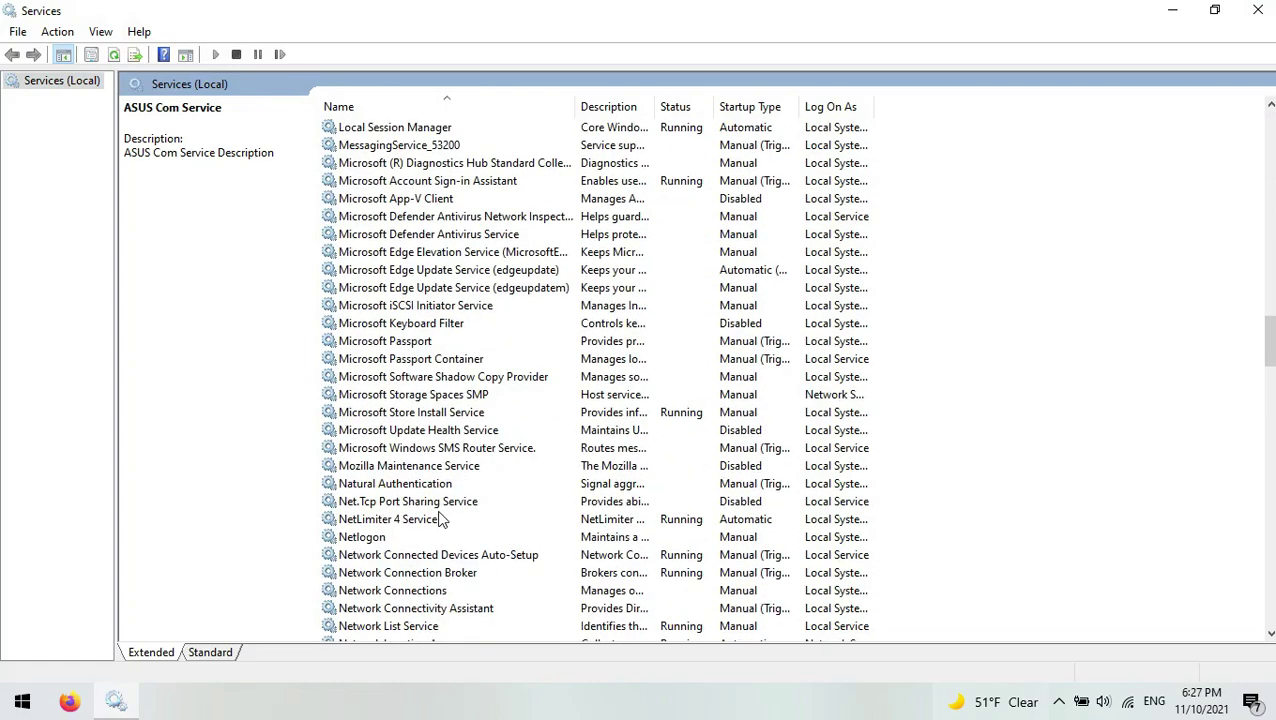
pyautogui.scroll(-20, 440, 519)
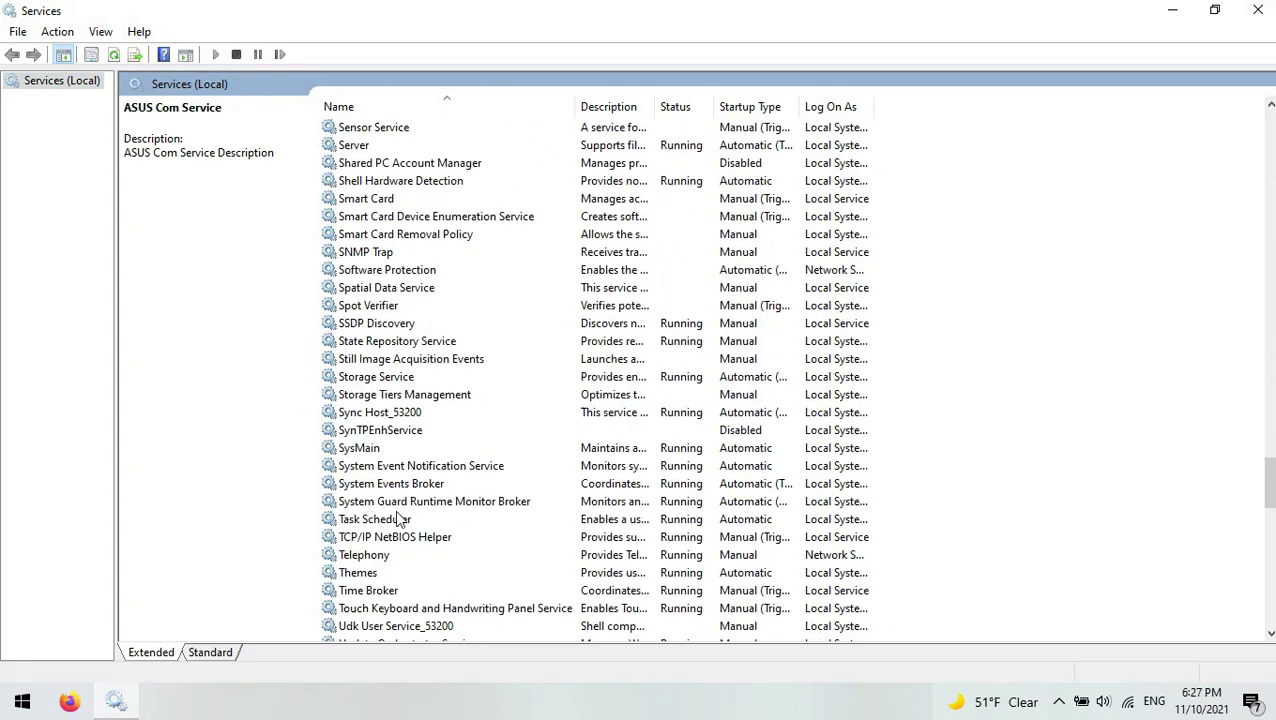
pyautogui.click(398, 519)
pyautogui.press('w')
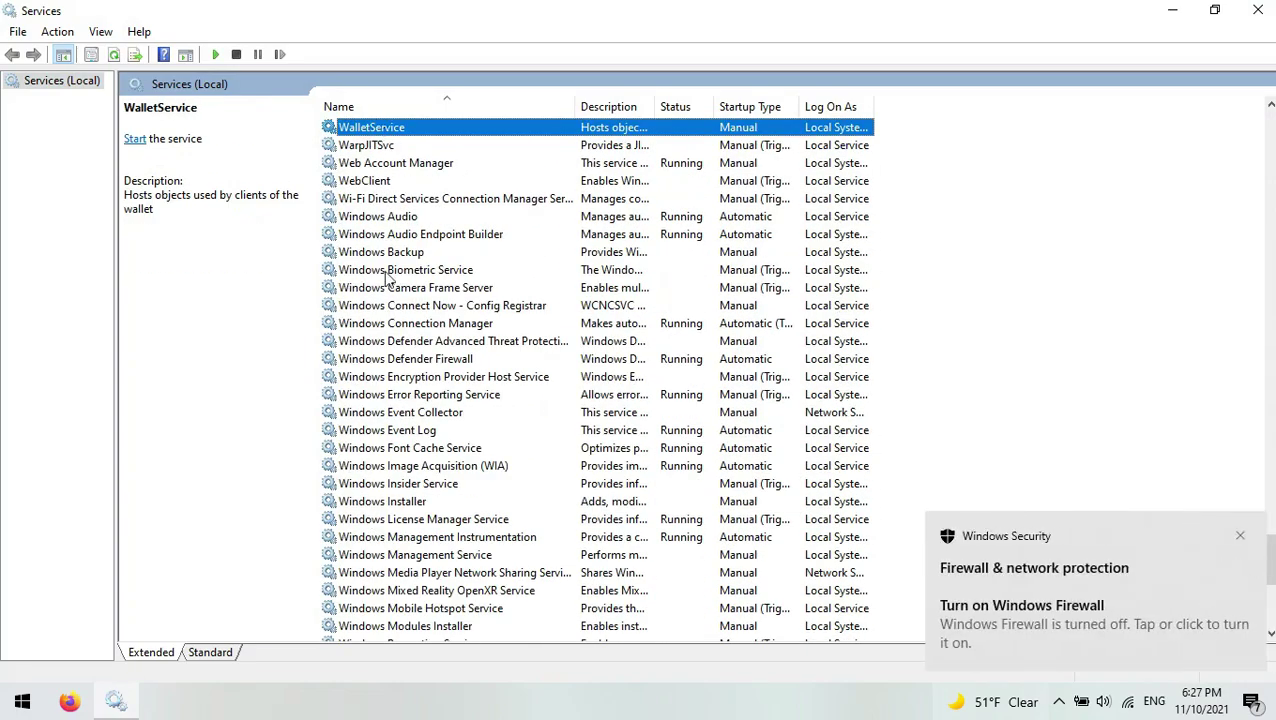
pyautogui.click(1240, 535)
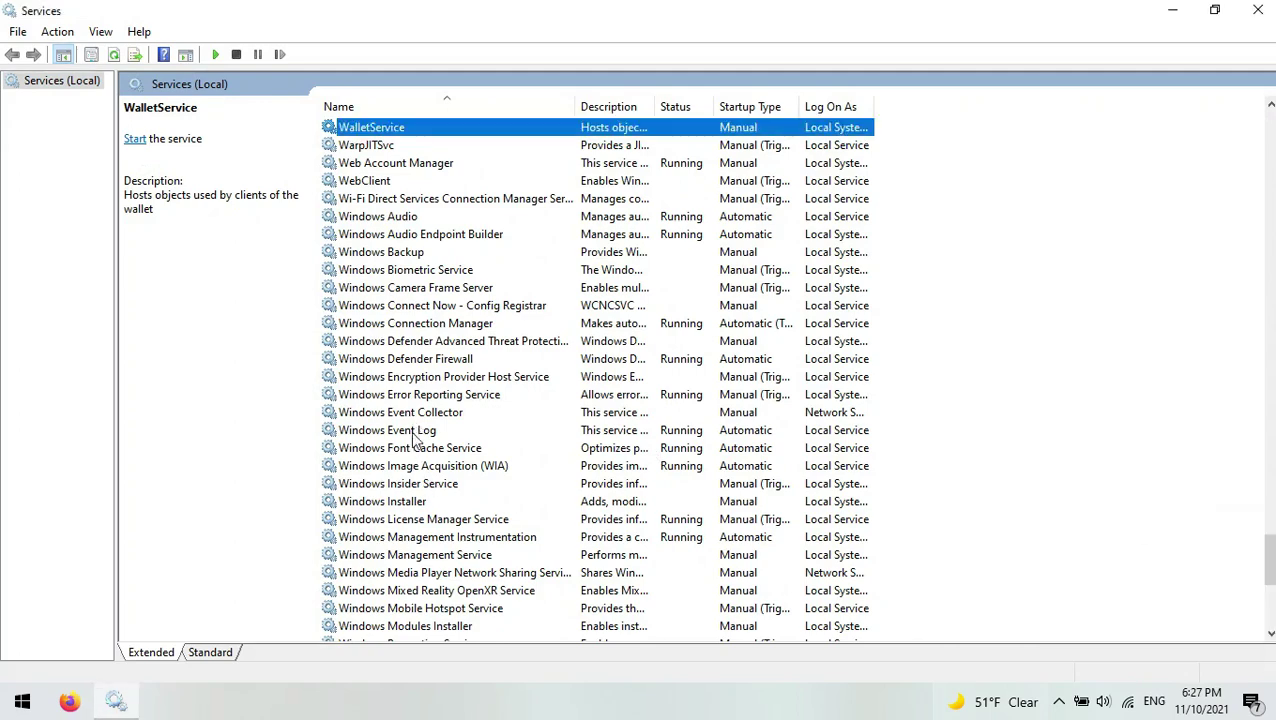
pyautogui.scroll(-6, 413, 440)
pyautogui.scroll(5, 413, 519)
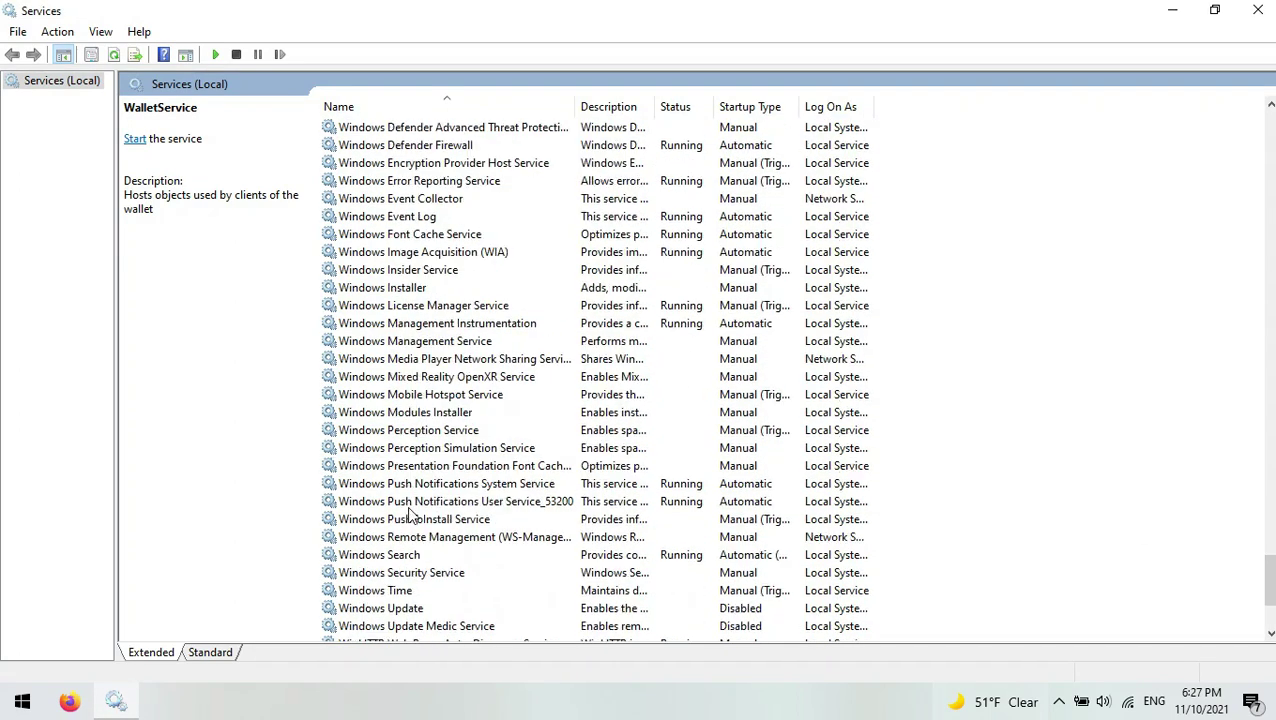
pyautogui.scroll(2, 396, 435)
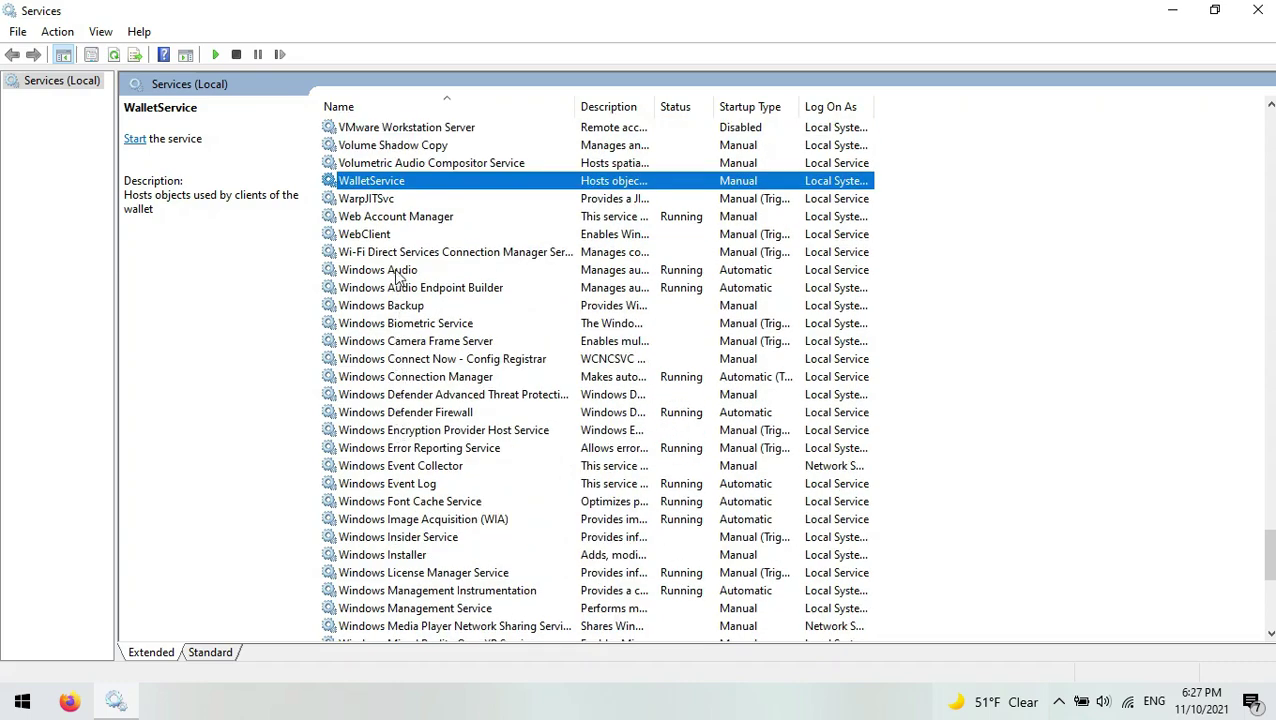
pyautogui.click(398, 270)
pyautogui.doubleClick(398, 270)
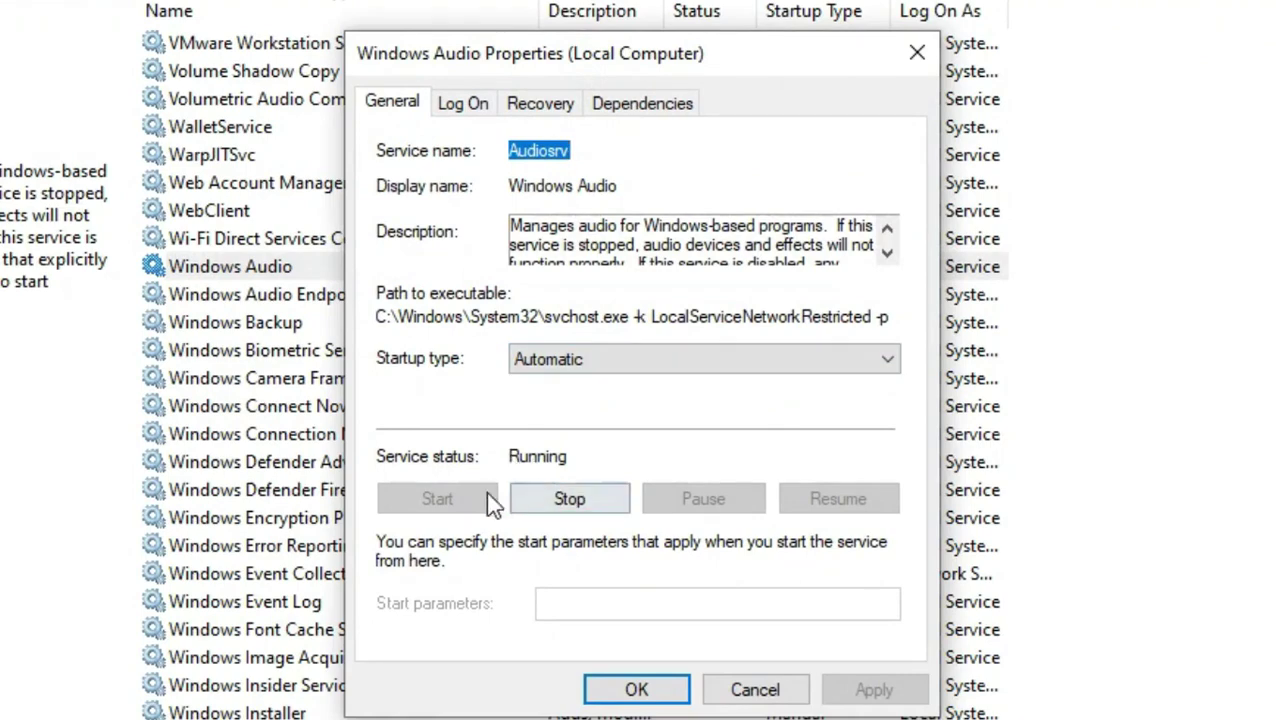
# Keep the Windows Audio service's startup type at Automatic and accept its properties
pyautogui.click(576, 405)
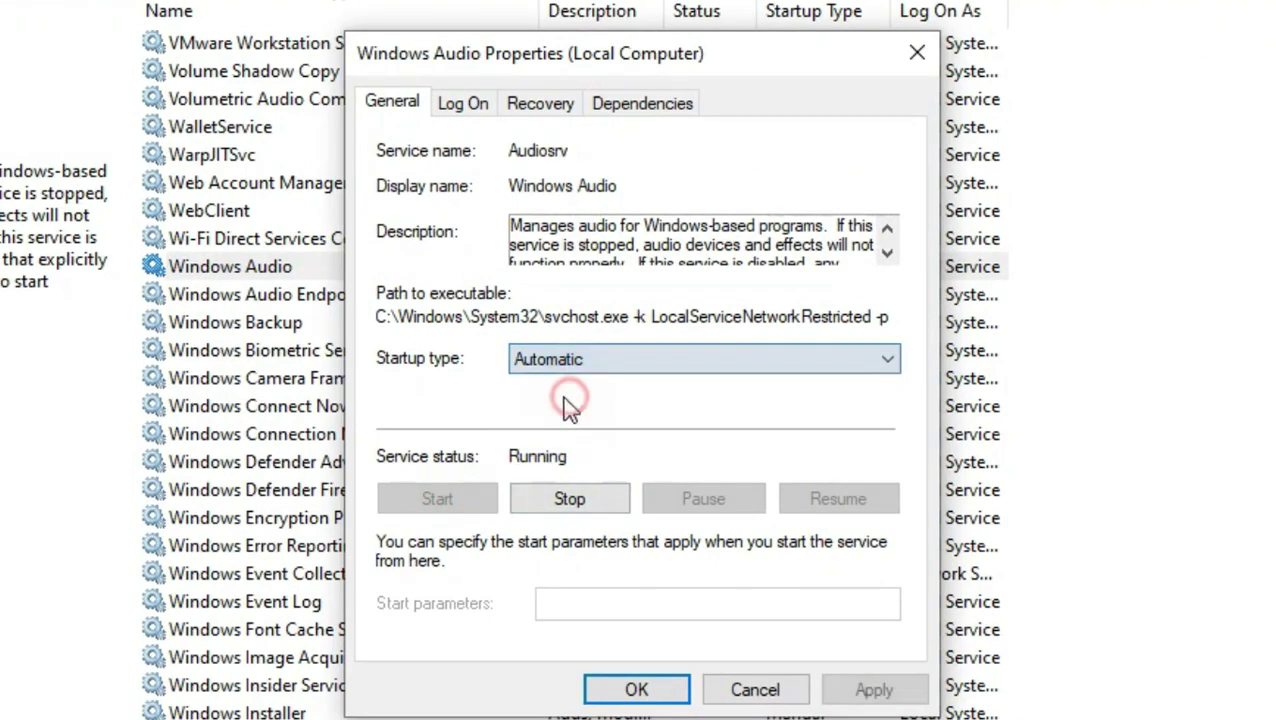
pyautogui.click(854, 695)
pyautogui.click(662, 691)
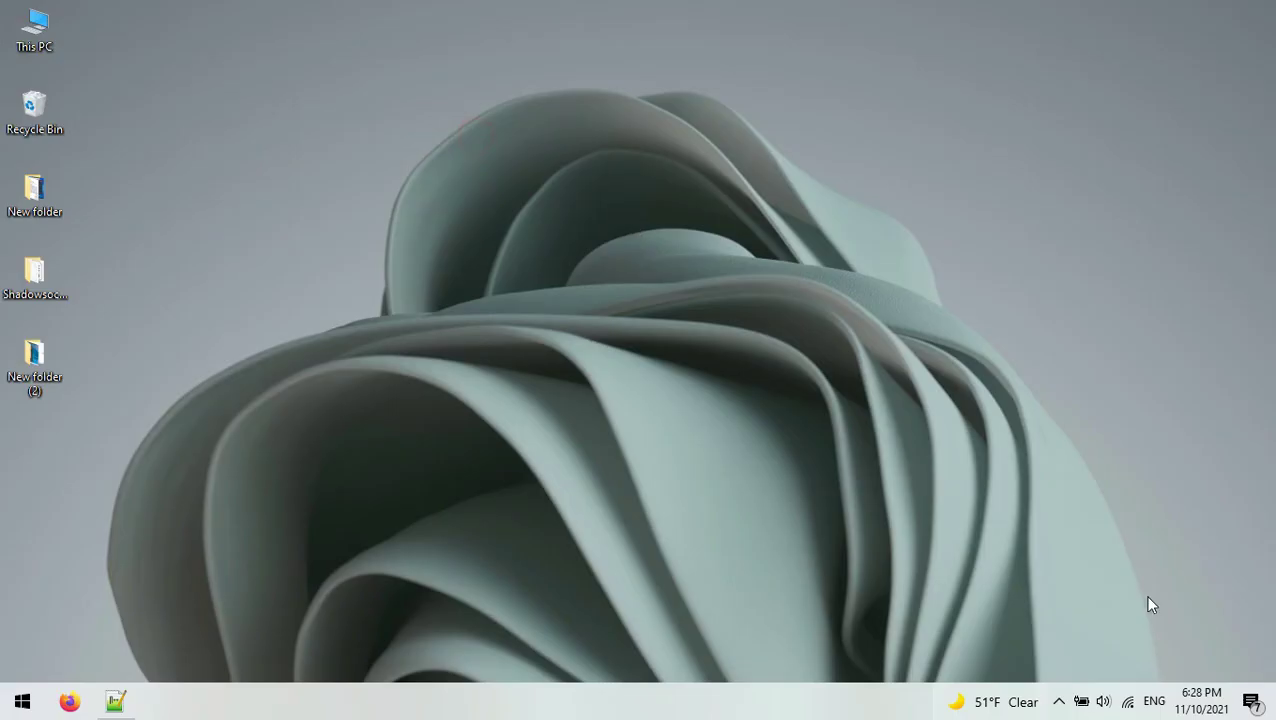
# Open the Windows Sound dialog and bring up the properties of the Realtek Speakers playback device
pyautogui.click(1160, 576)
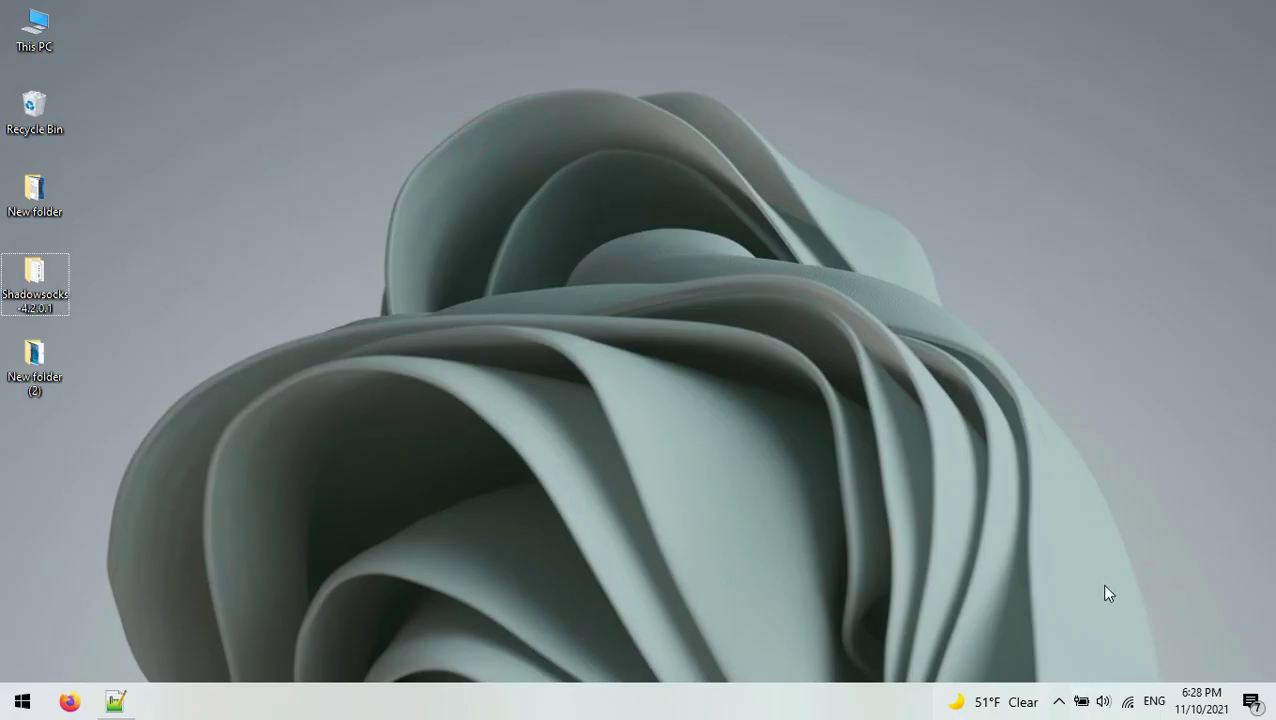
pyautogui.rightClick(1103, 701)
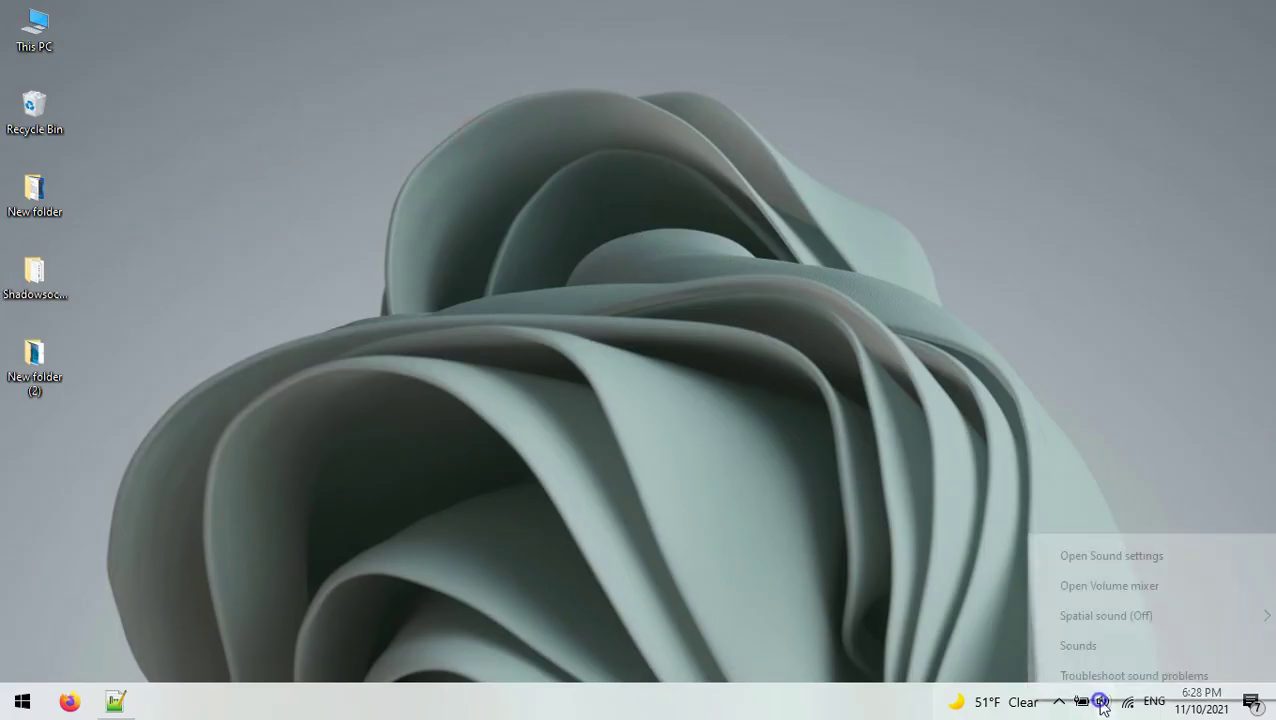
pyautogui.click(1085, 646)
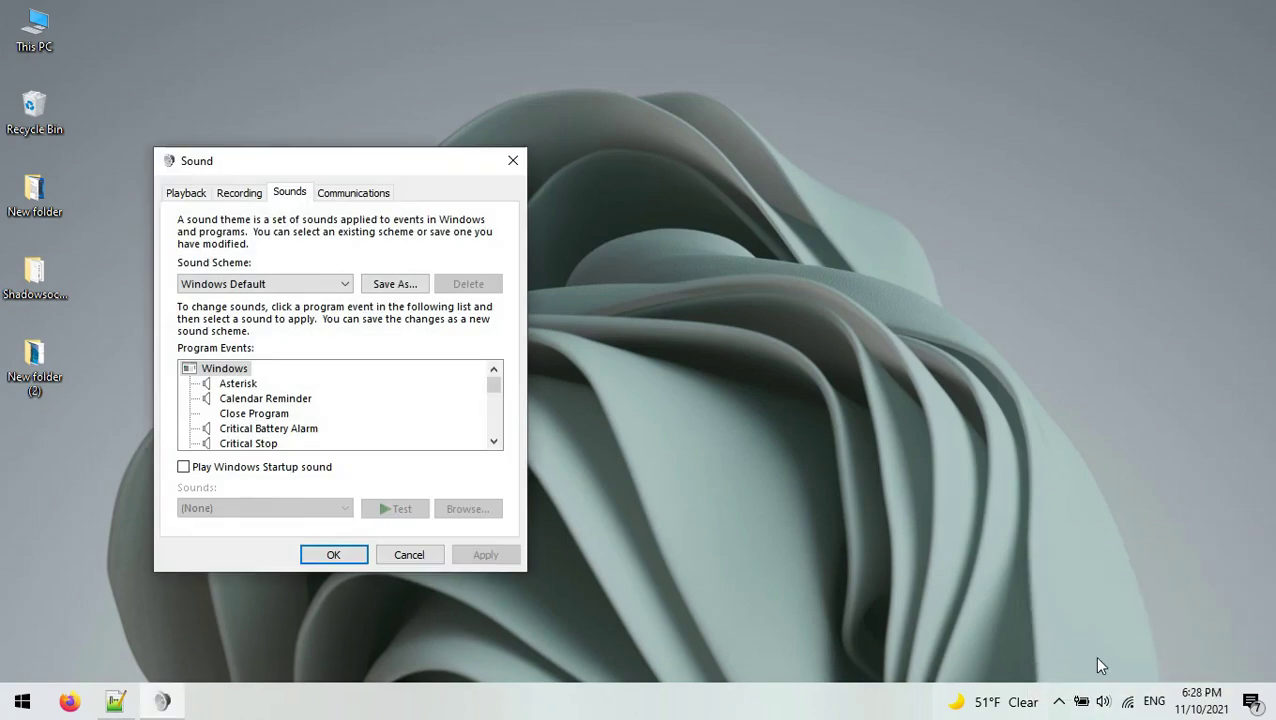
pyautogui.click(186, 195)
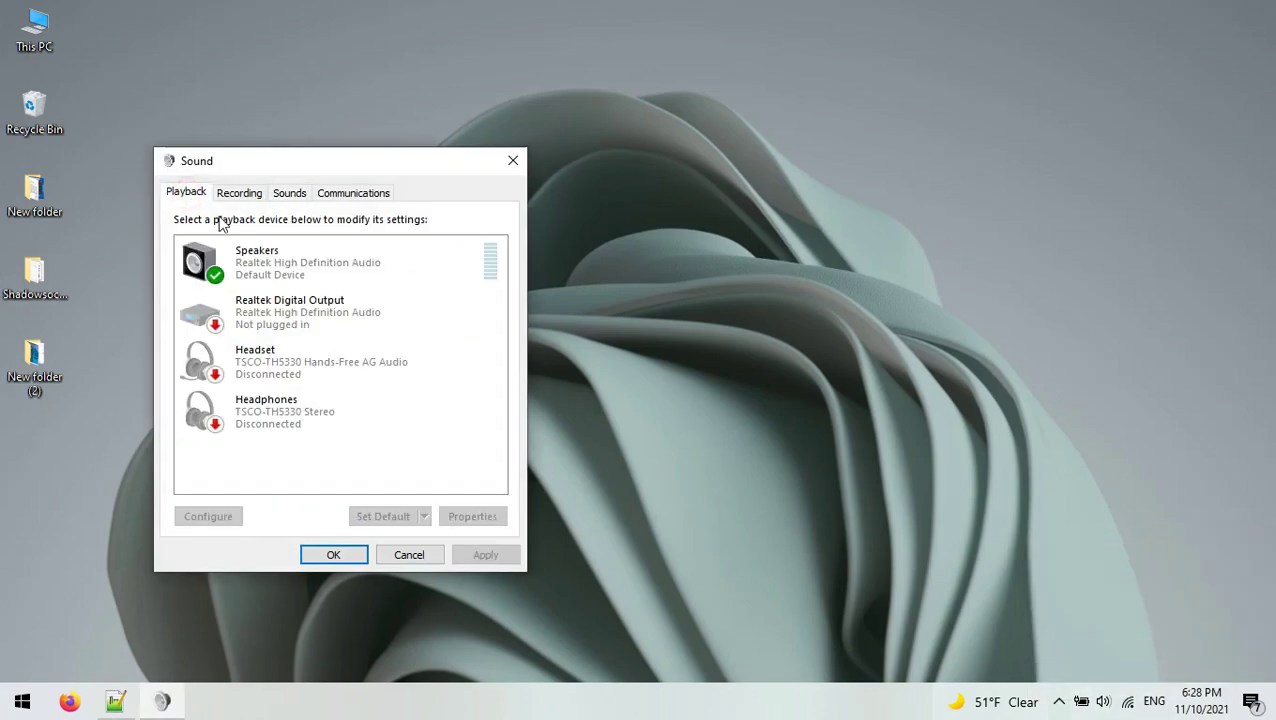
pyautogui.doubleClick(270, 256)
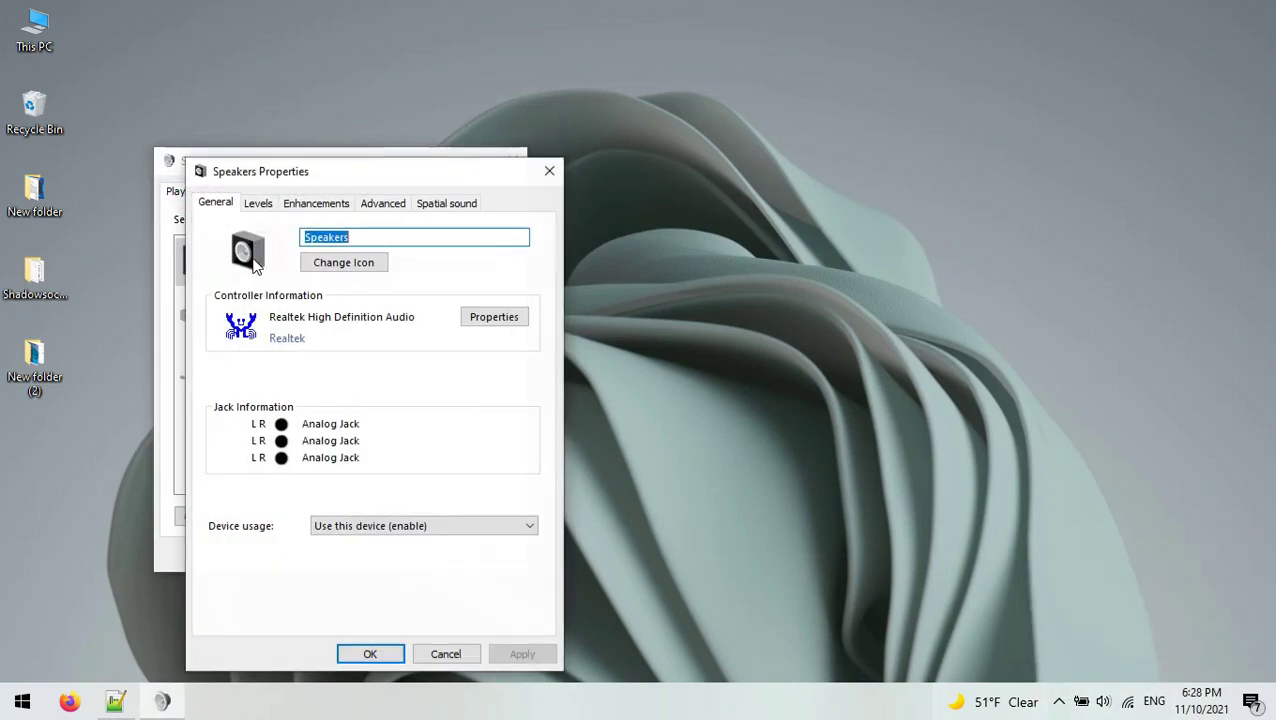
# Disable all sound effects in the Speakers' enhancements and accept the properties
pyautogui.click(309, 205)
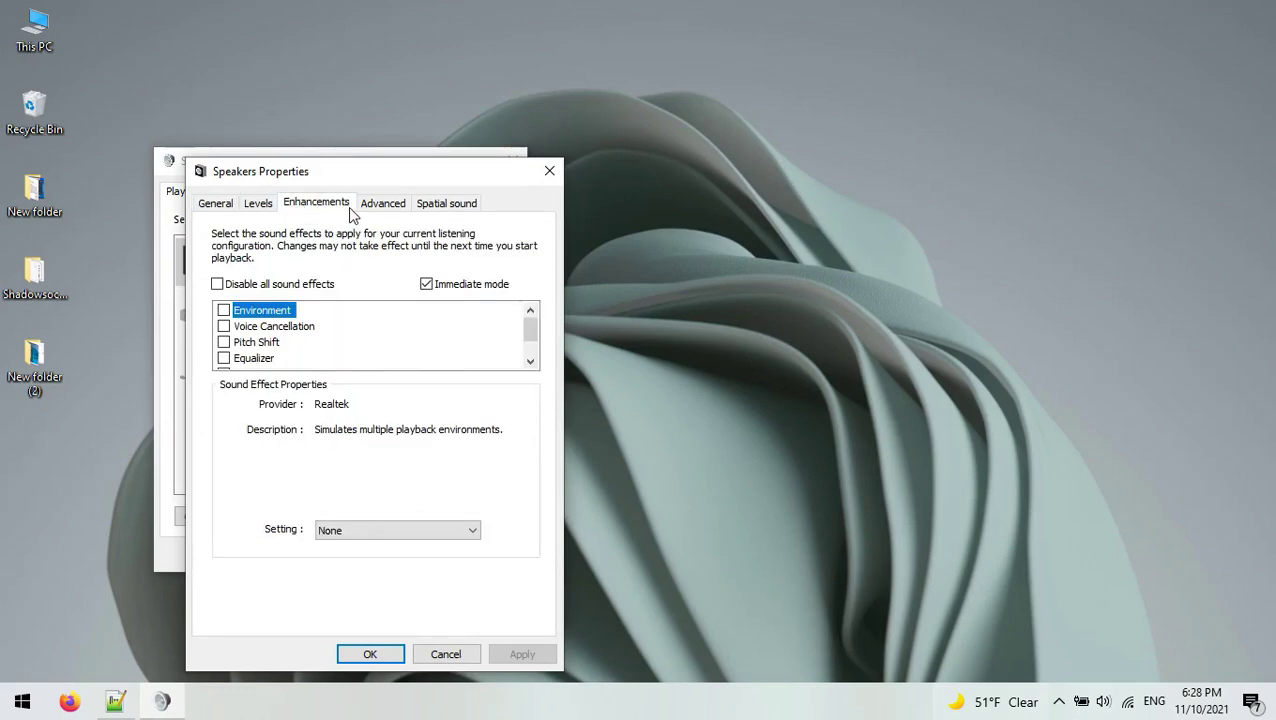
pyautogui.click(377, 207)
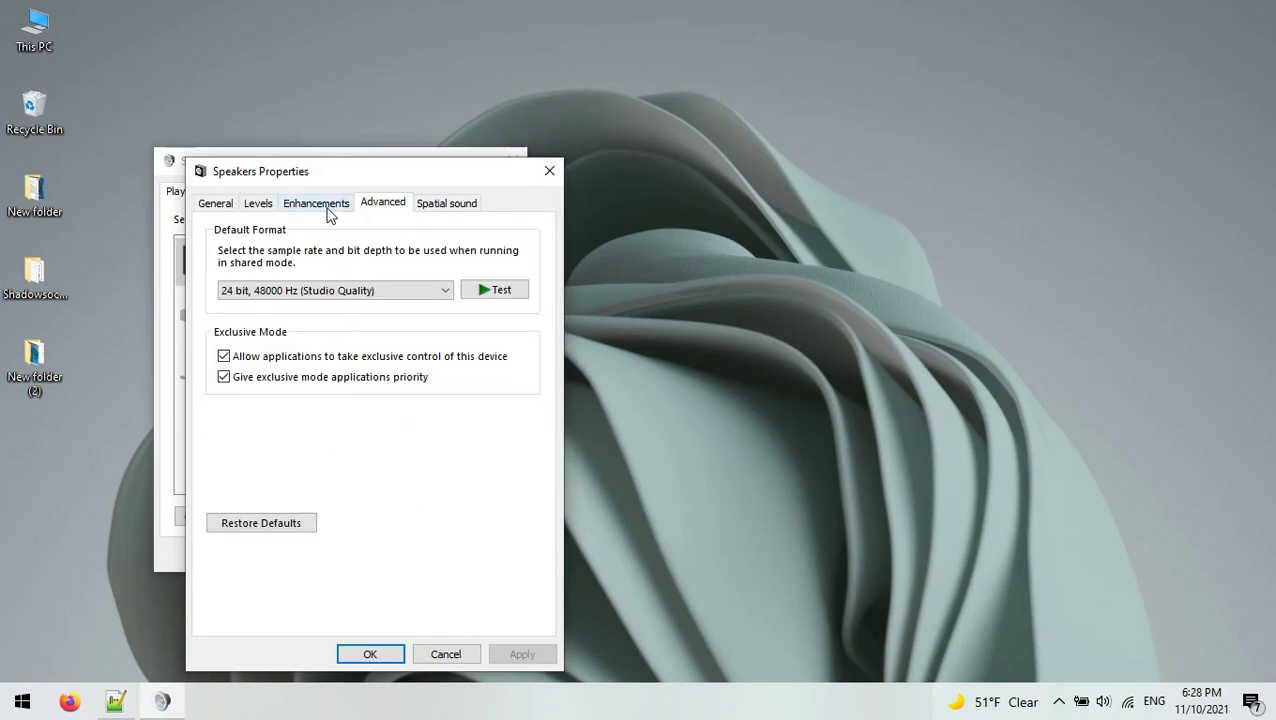
pyautogui.click(327, 210)
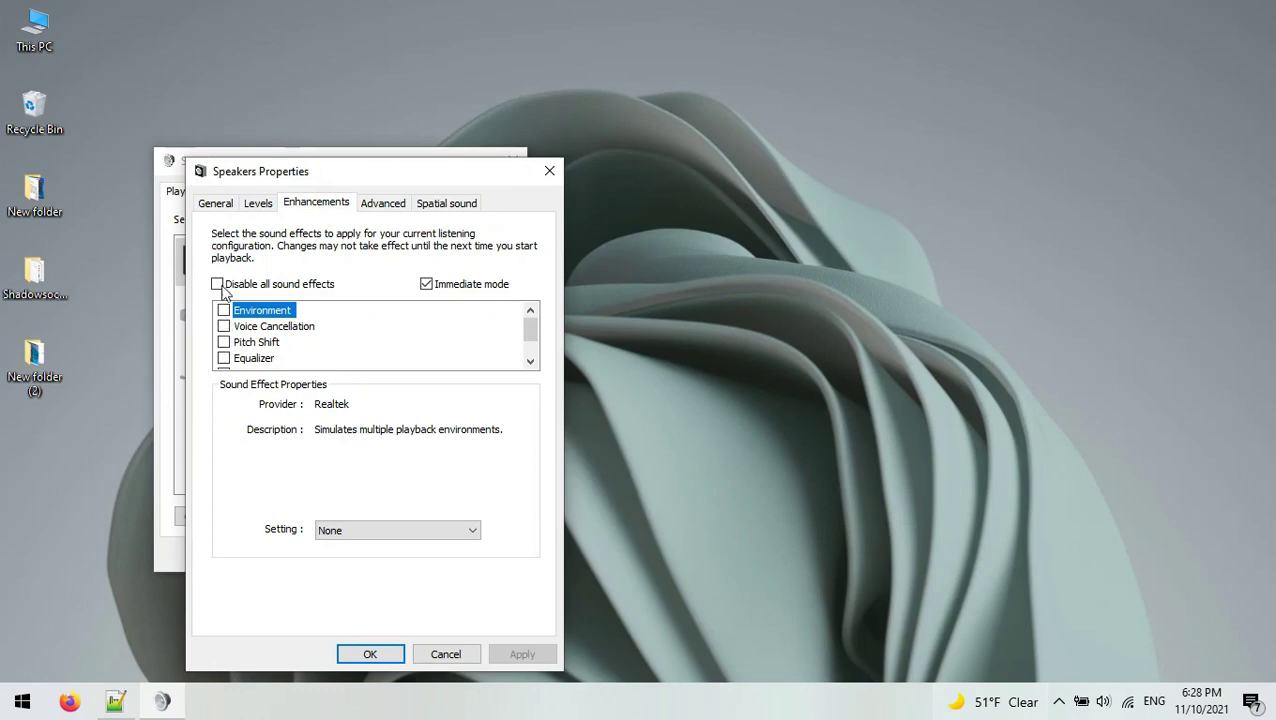
pyautogui.click(218, 285)
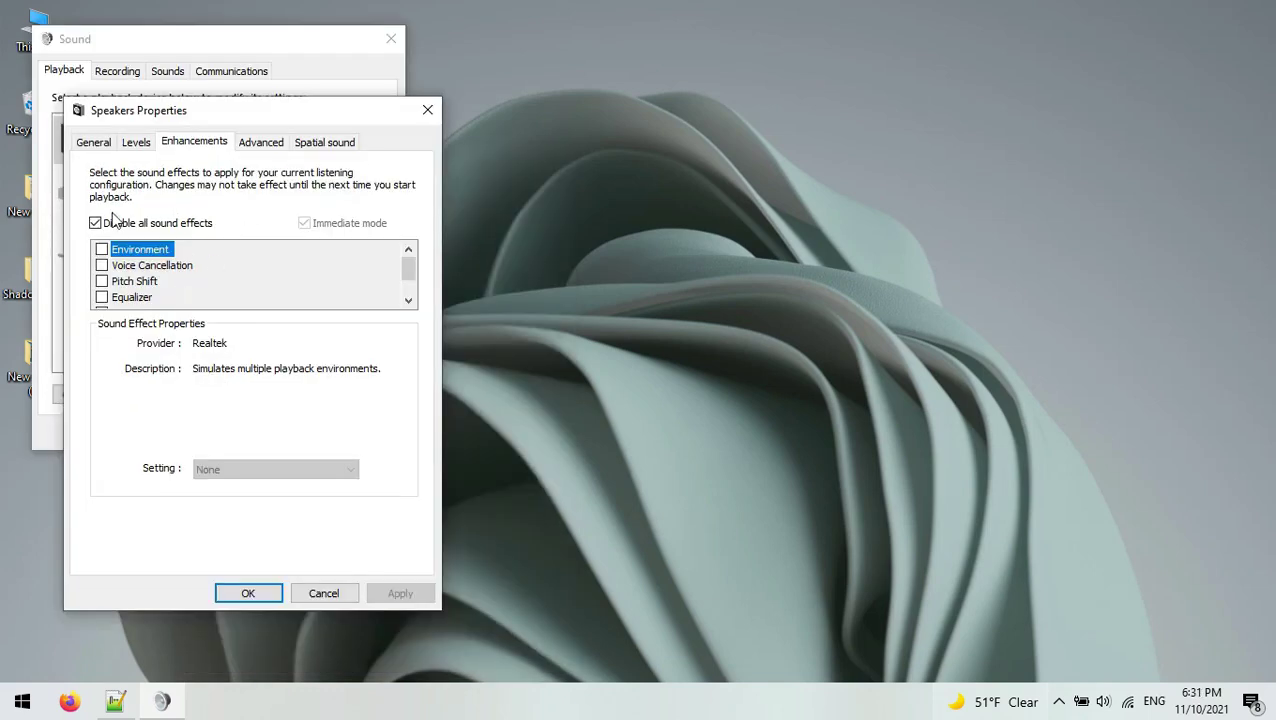
pyautogui.click(249, 593)
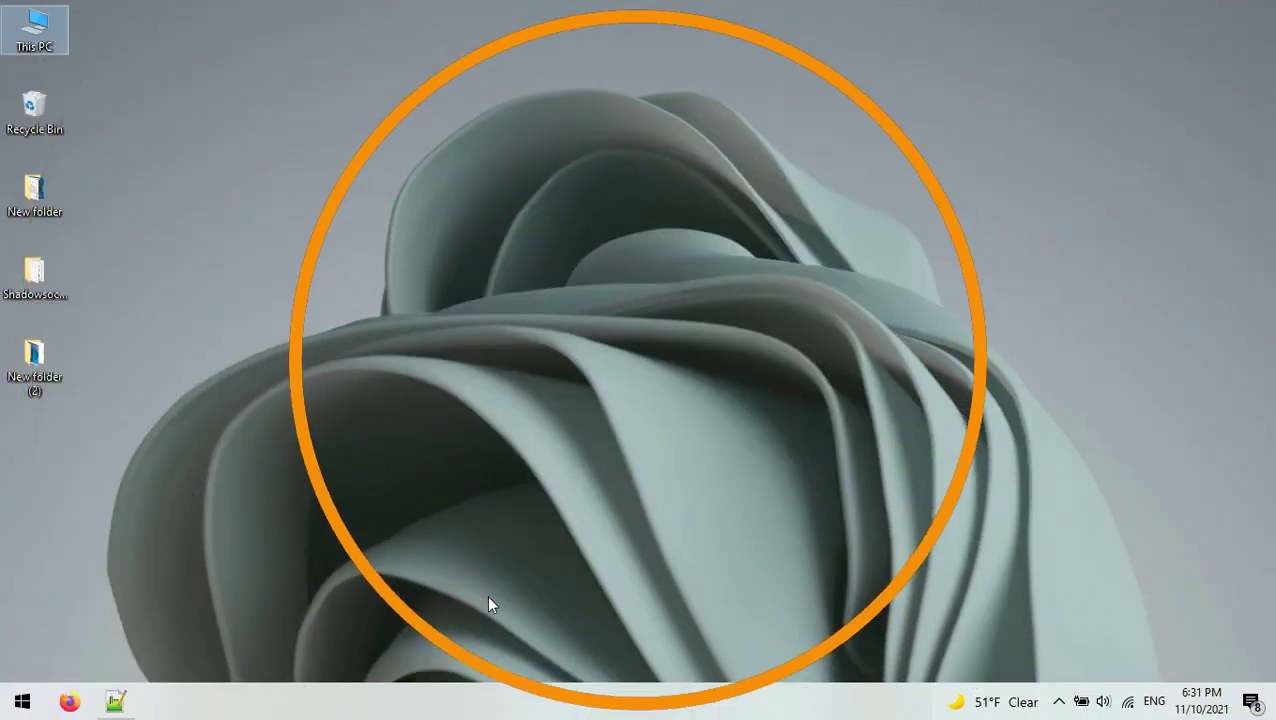
# Search Windows for "tro", open Troubleshoot settings and show the additional troubleshooters
pyautogui.press('super')
pyautogui.write('r')
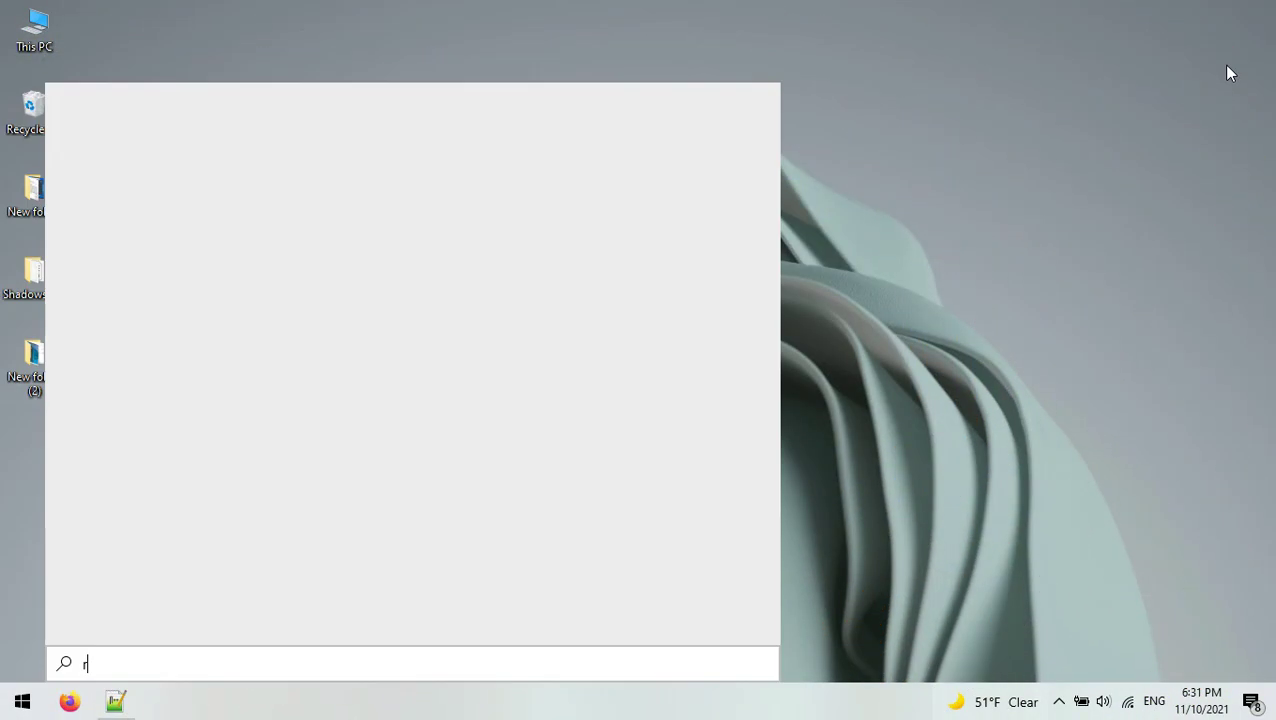
pyautogui.write('ro')
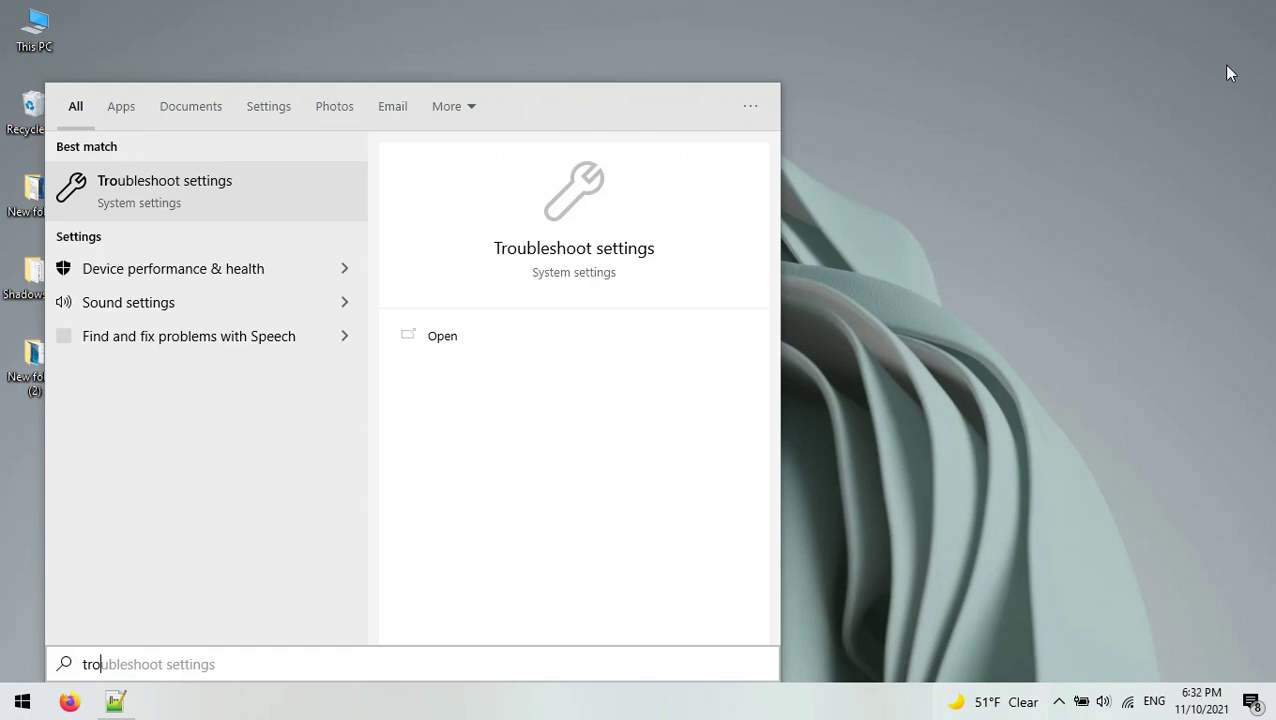
pyautogui.press('Return')
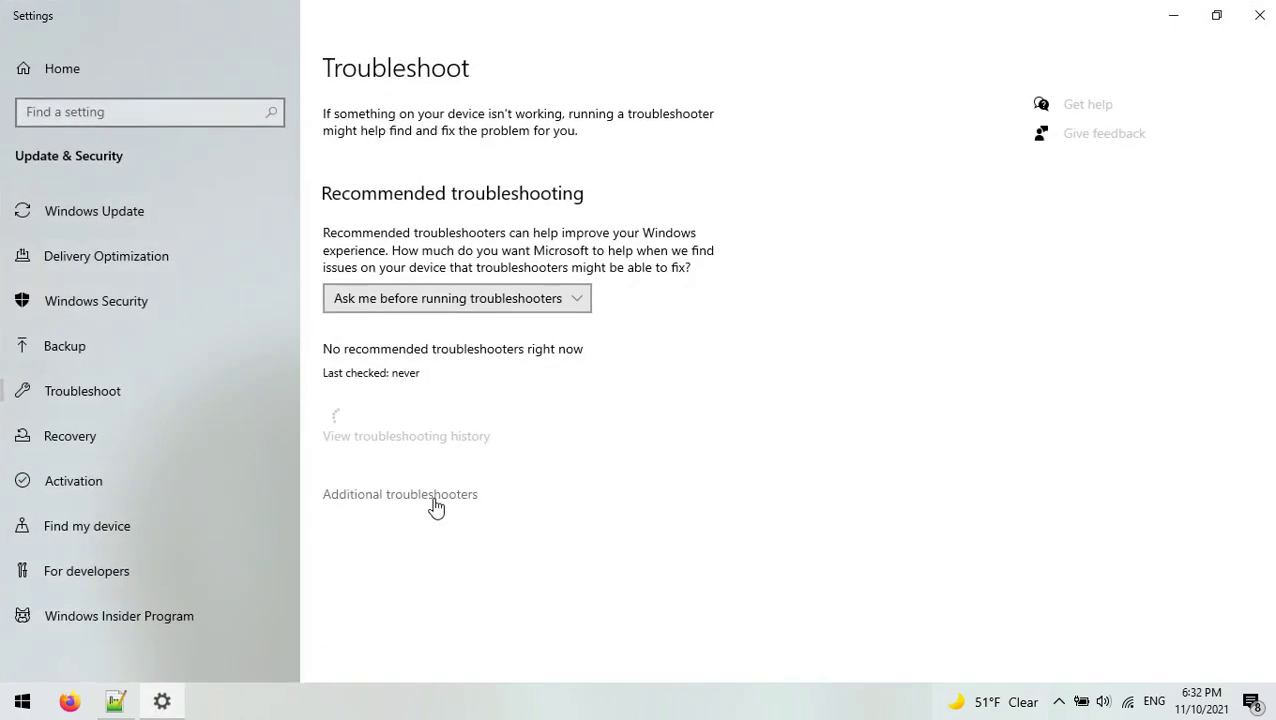
pyautogui.click(428, 496)
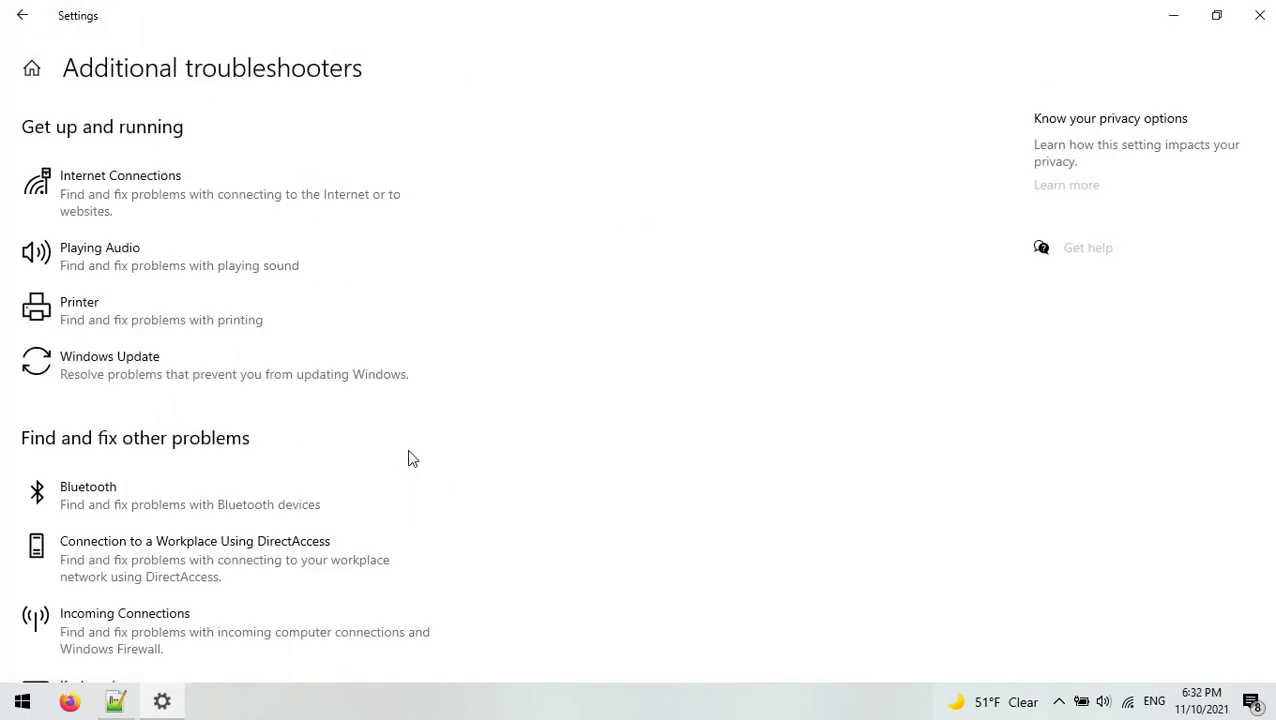
# Run the Playing Audio troubleshooter on Speakers - Realtek High Definition Audio, declining to open Audio Enhancements and choosing to play test sounds
pyautogui.click(251, 273)
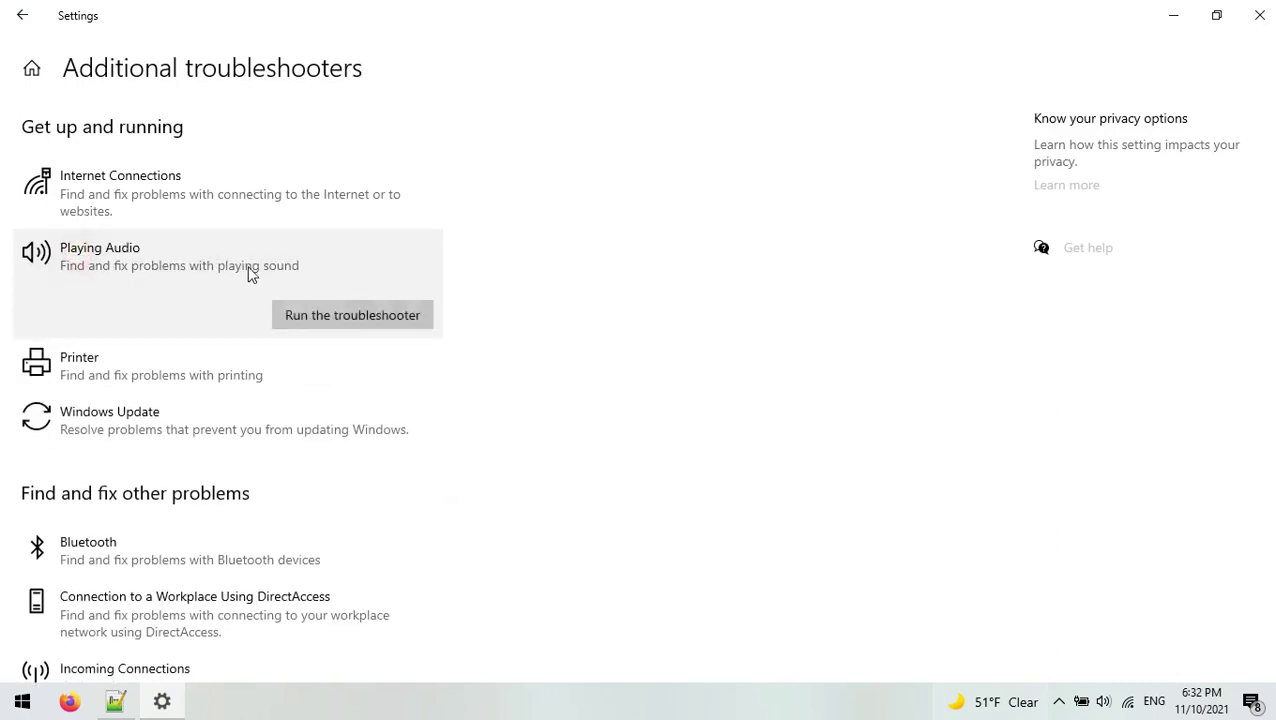
pyautogui.click(347, 320)
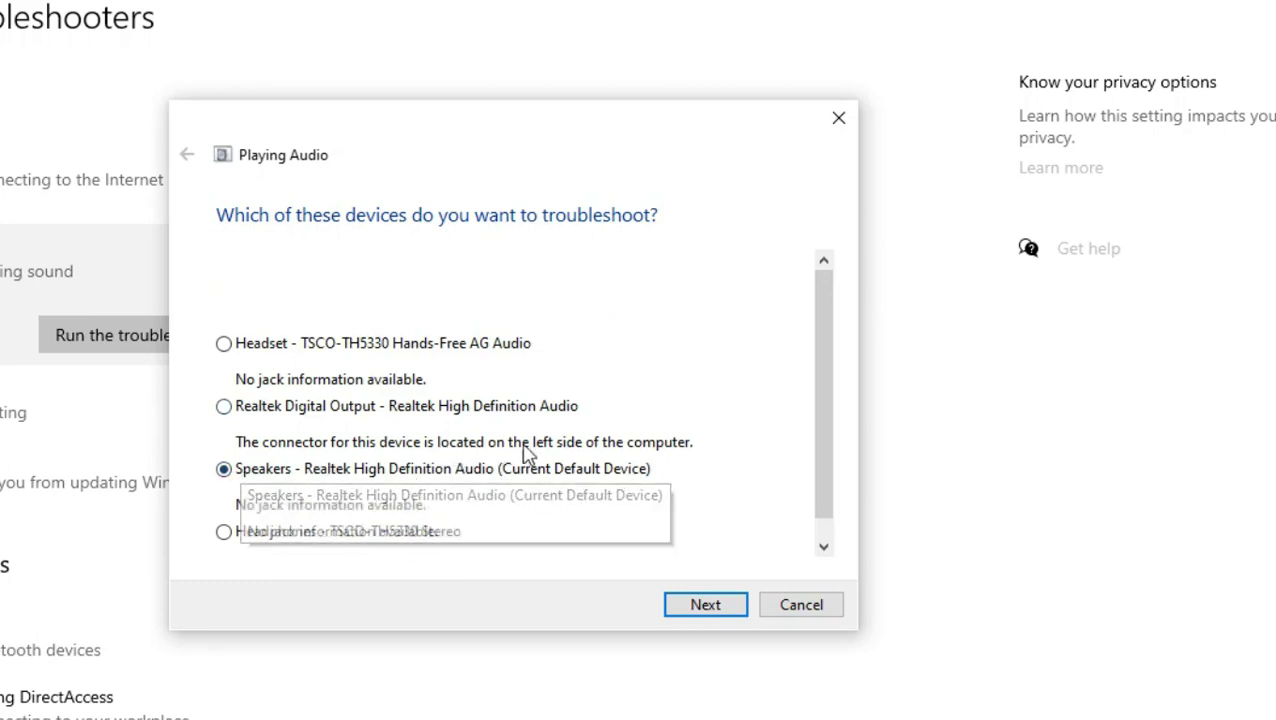
pyautogui.click(368, 442)
pyautogui.click(421, 466)
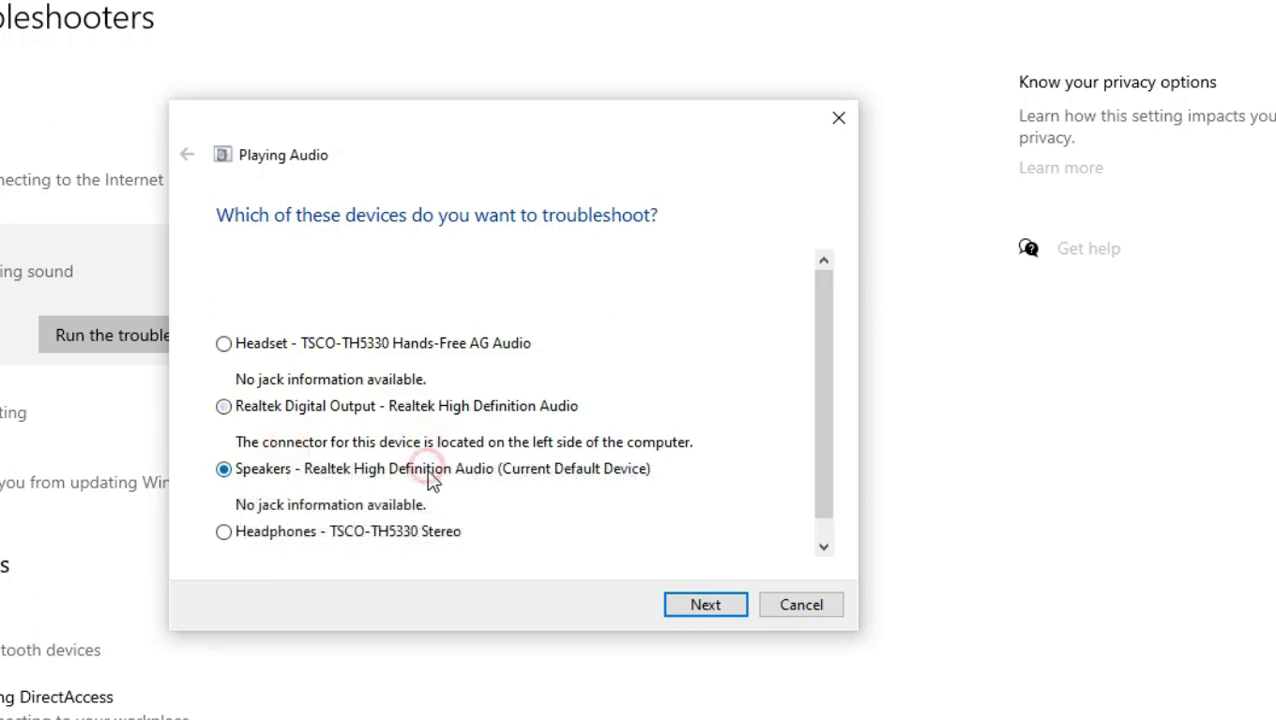
pyautogui.click(692, 598)
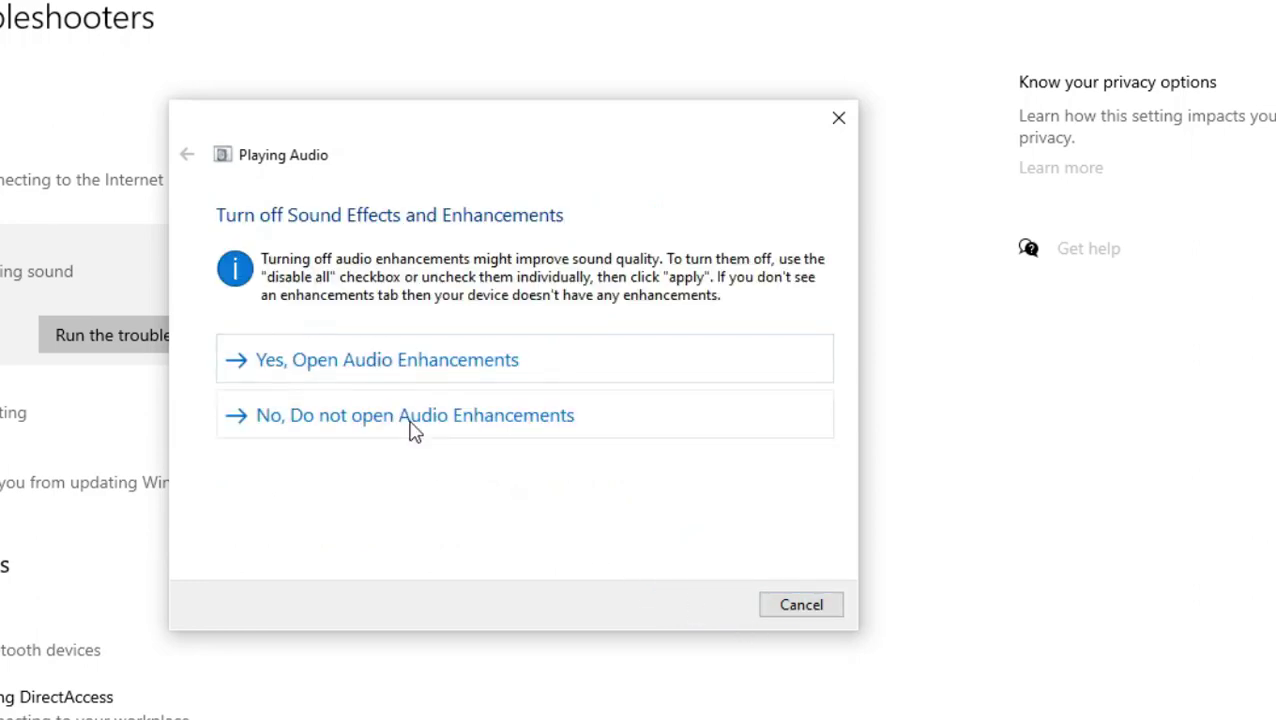
pyautogui.click(410, 420)
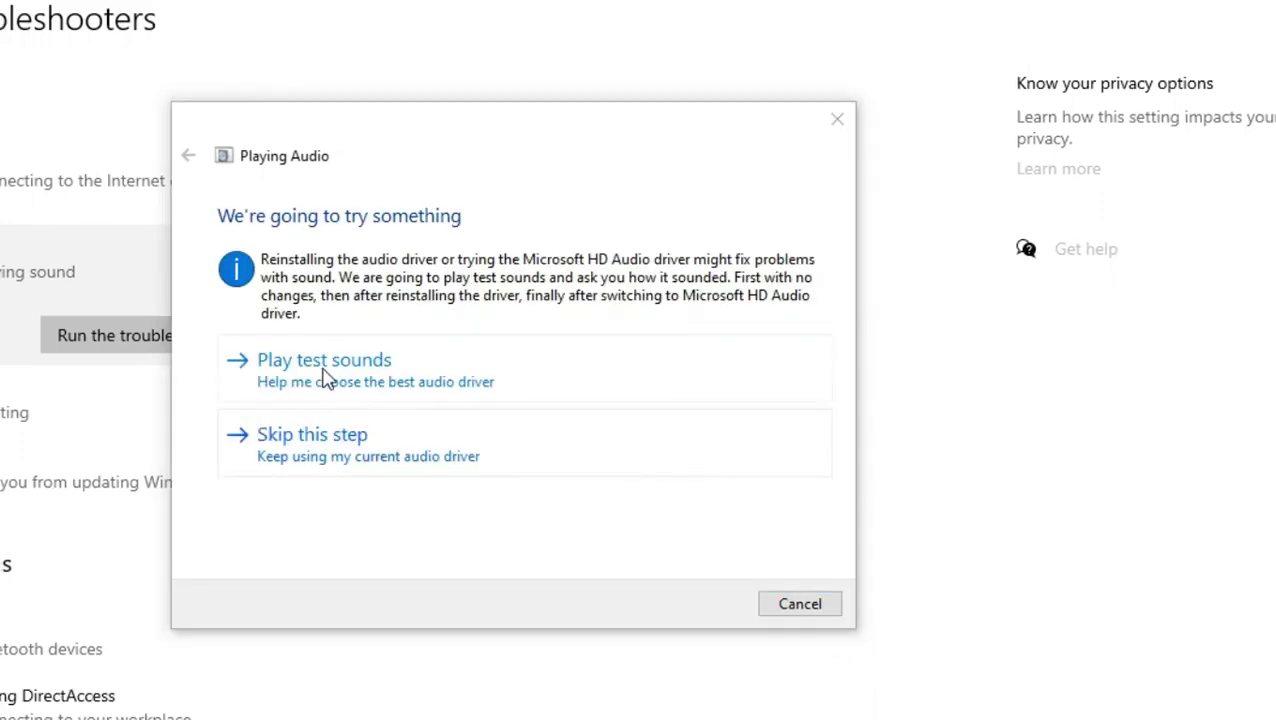
pyautogui.click(342, 381)
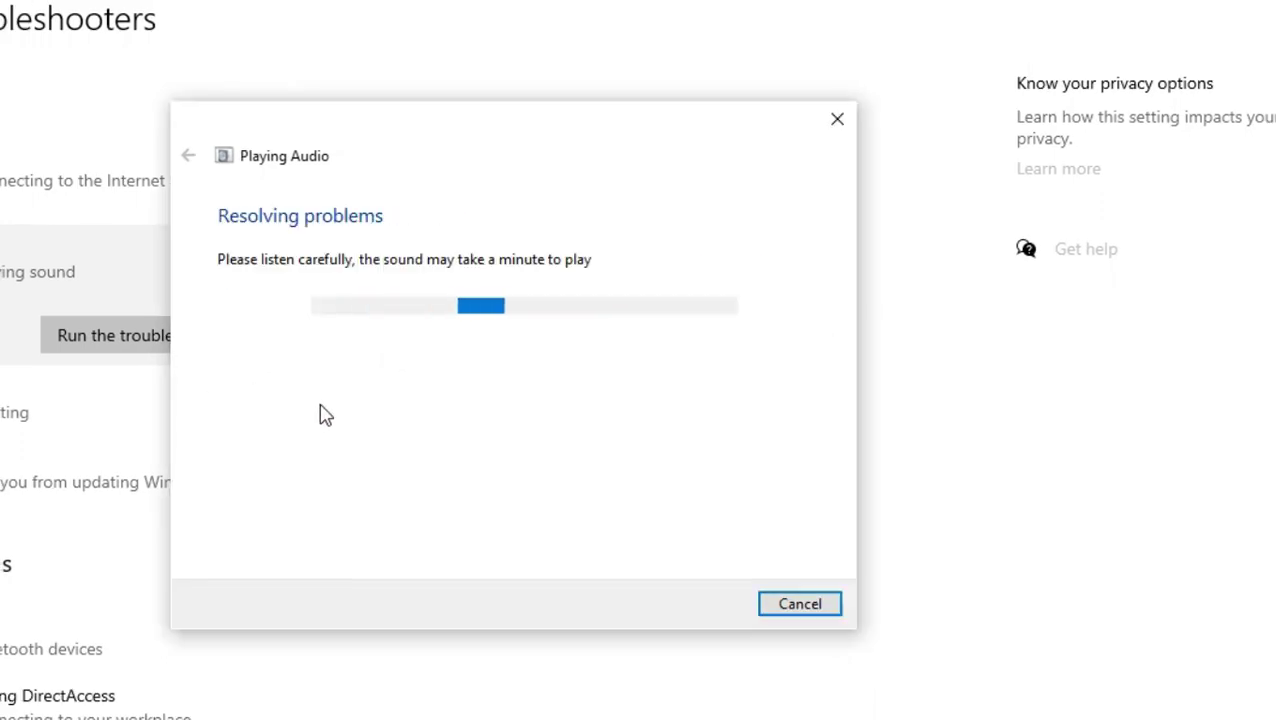